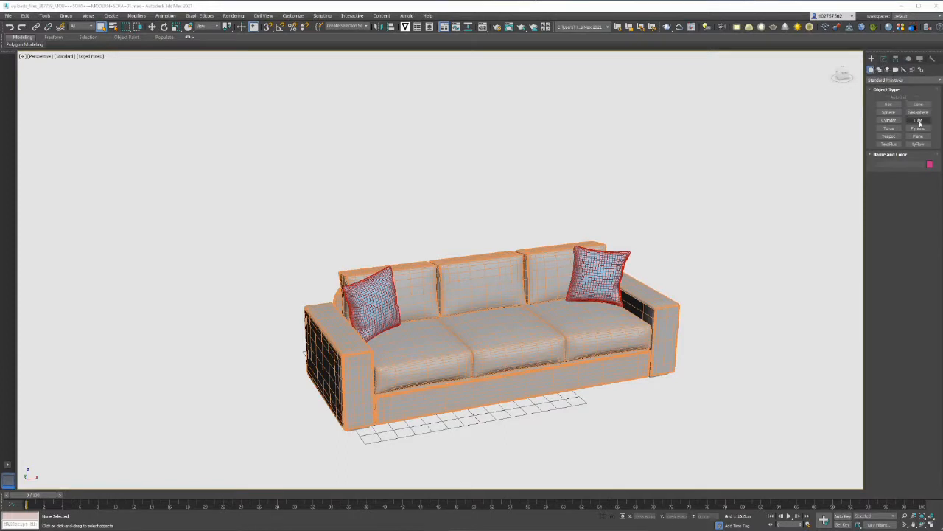
In the top view, draw a plane about 92 by 104 cm over the sofa and give it 40 length and 40 width segments.
middle_drag(705, 232, 742, 229)
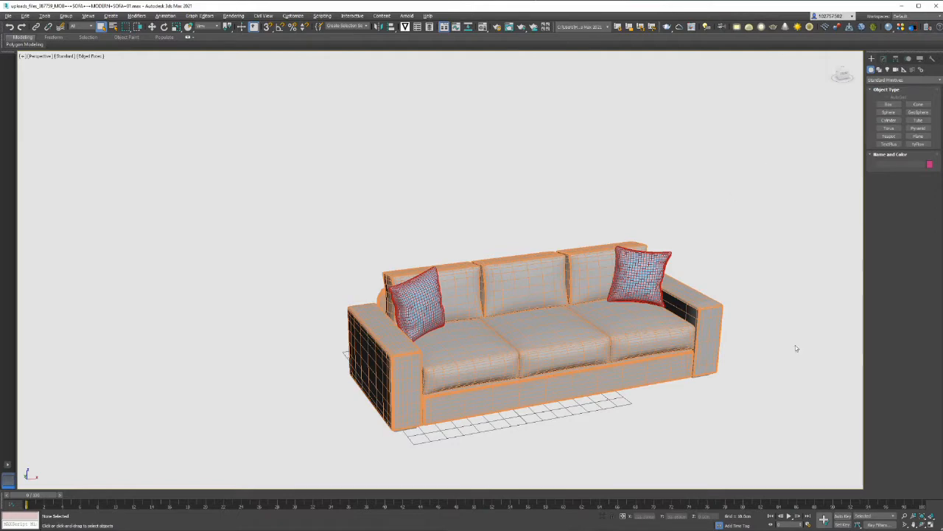
key(t)
mouse_move(759, 272)
middle_down()
mouse_move(749, 263)
mouse_move(743, 273)
mouse_move(734, 317)
middle_up()
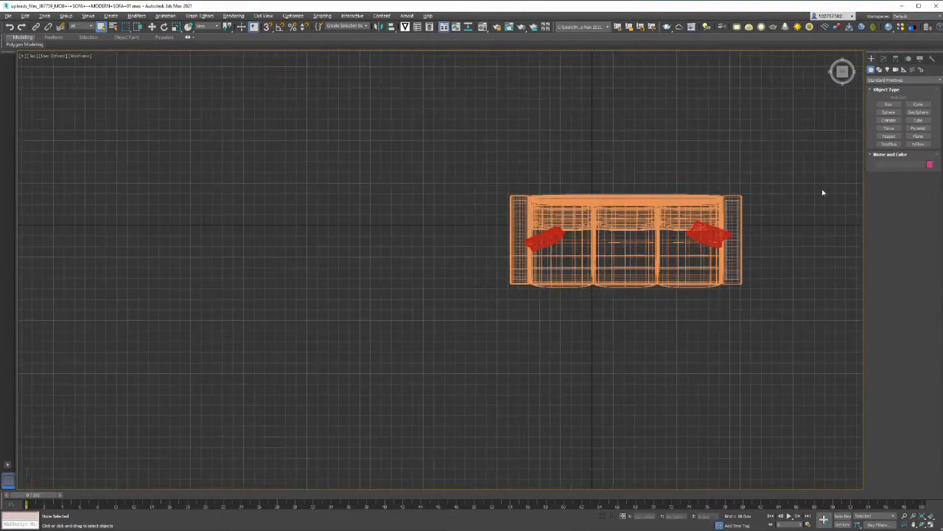
click(919, 136)
drag(601, 171, 712, 269)
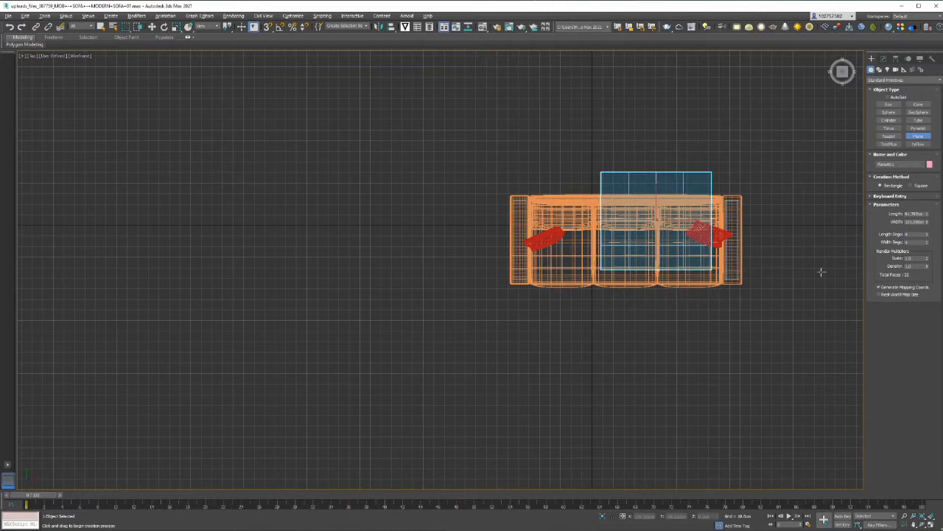
key(w)
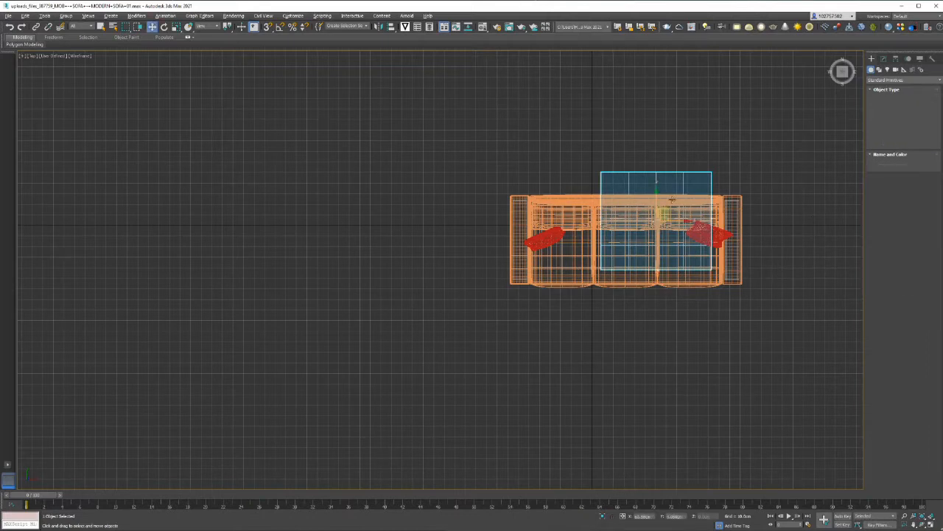
drag(656, 191, 656, 196)
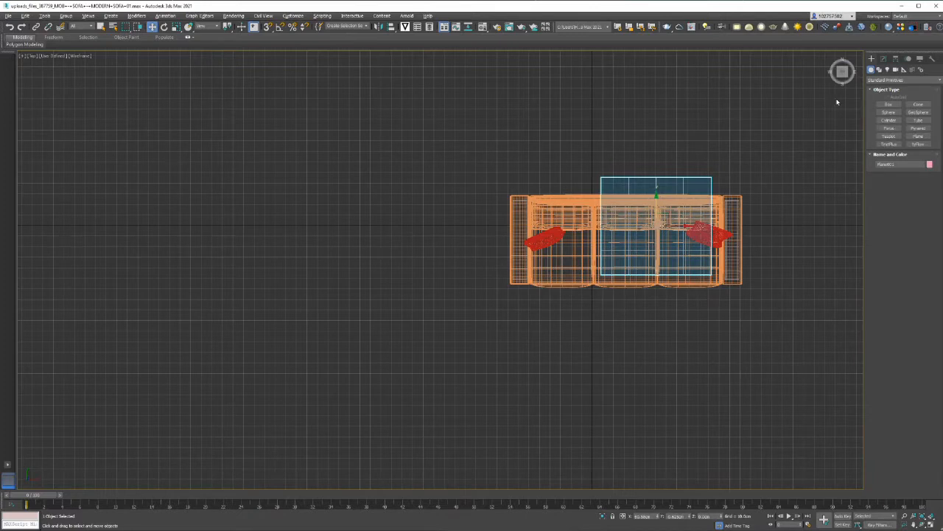
click(884, 58)
drag(927, 192, 927, 177)
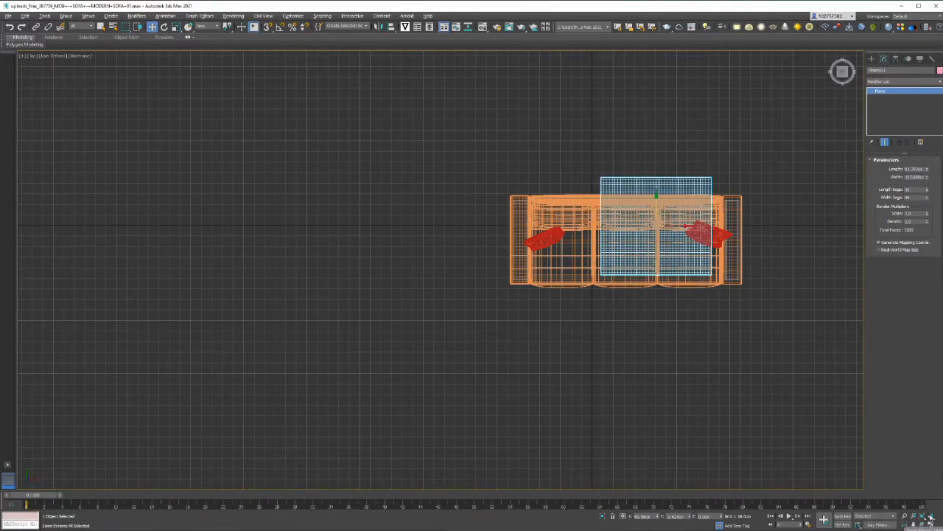
Return to a full-size perspective view, select only the plane and raise it to just above the sofa's backrest.
click(930, 516)
scroll(814, 326, down, 6)
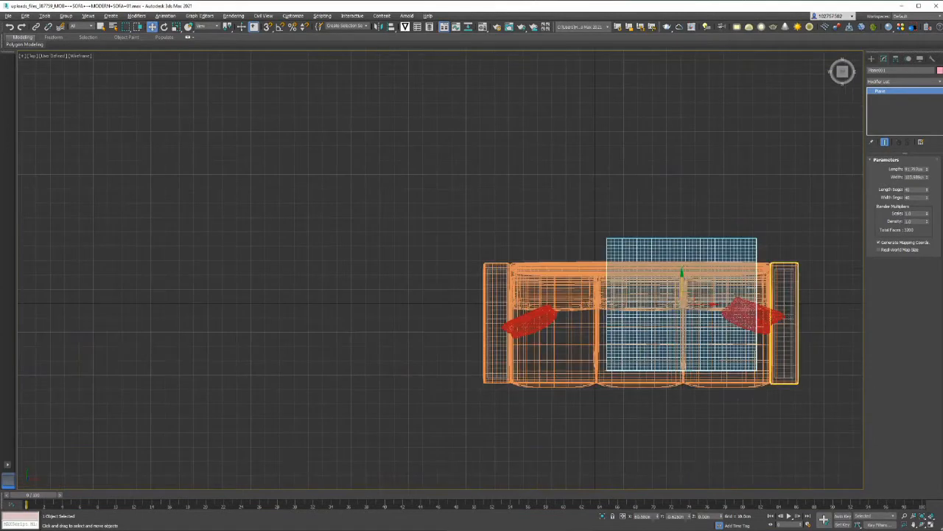
scroll(782, 316, up, 2)
click(931, 525)
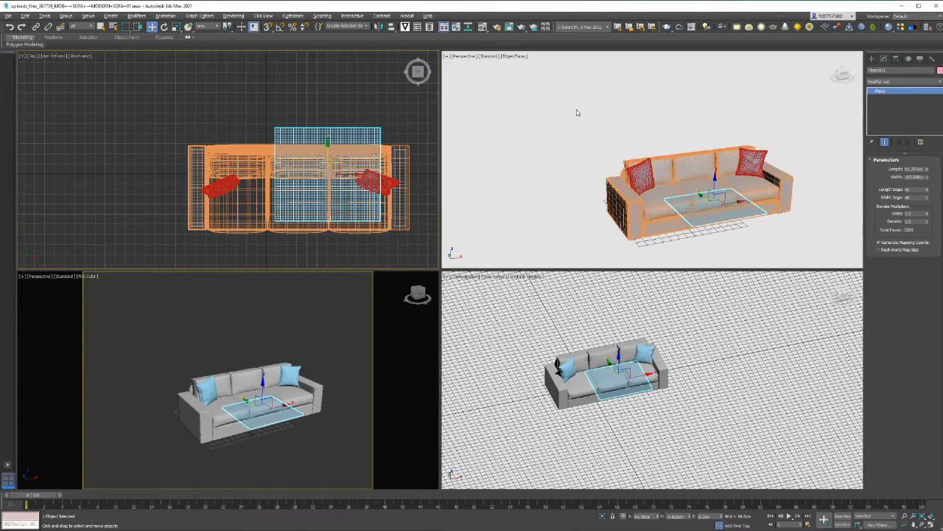
key(Delete)
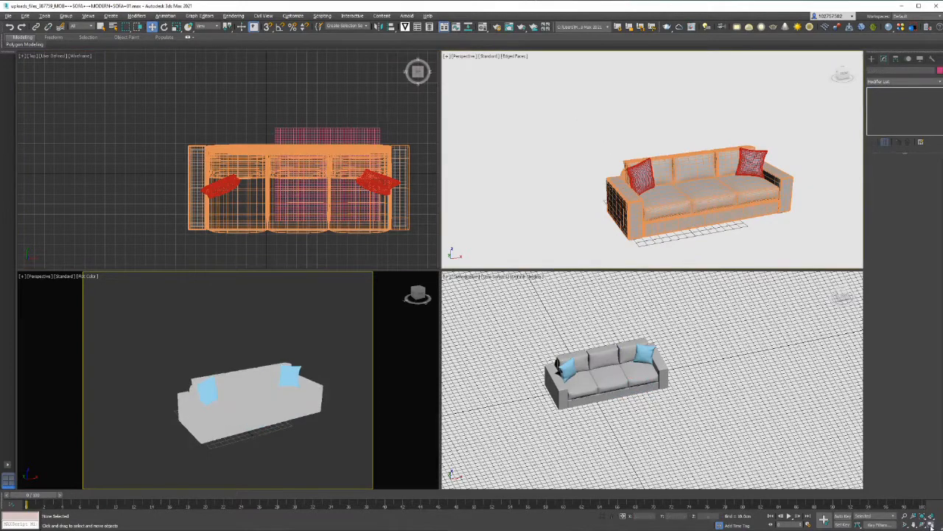
click(931, 524)
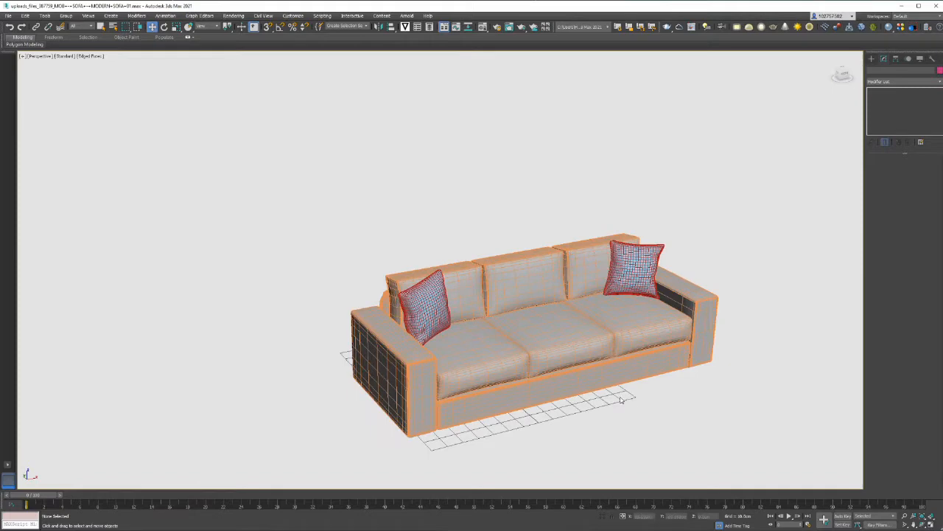
key(ctrl+z)
alt+middle_drag(648, 416, 725, 422)
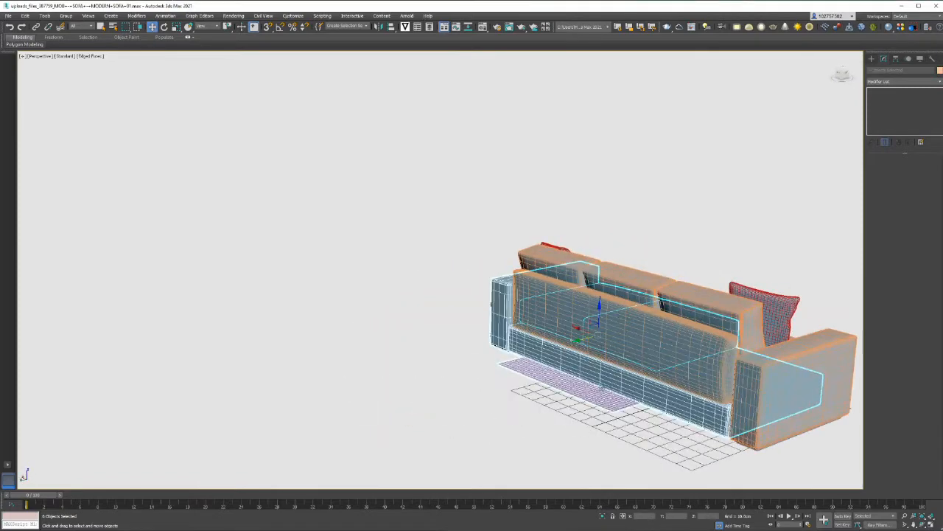
click(601, 388)
alt+middle_drag(759, 261, 680, 250)
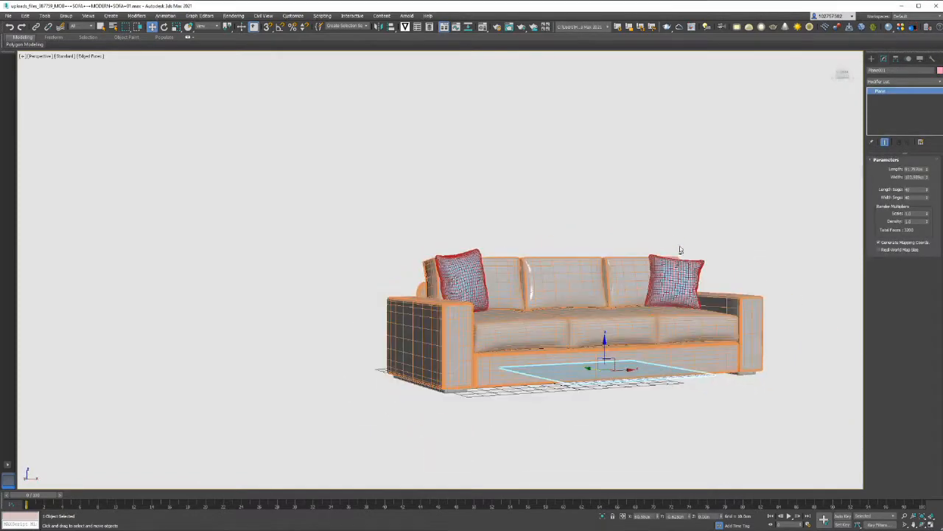
drag(608, 343, 667, 203)
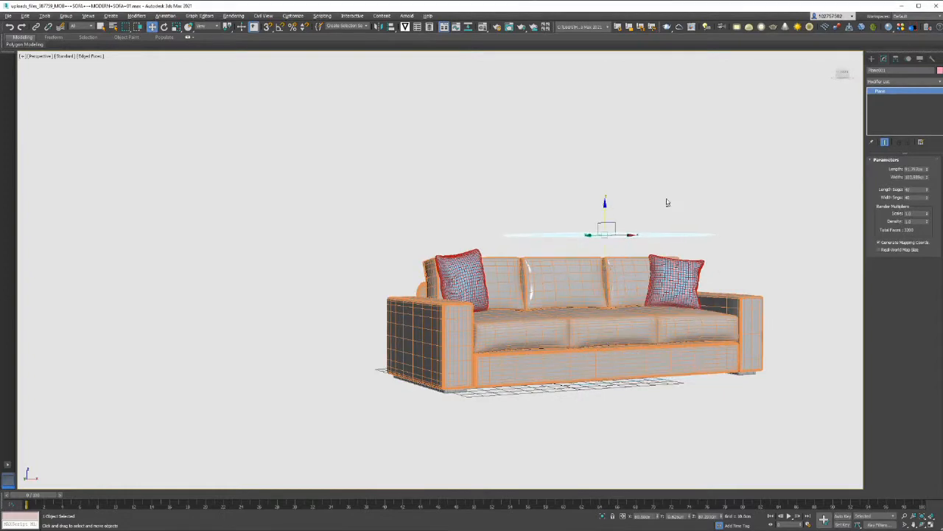
Raise the plane further above the sofa and tilt it about 50 degrees around its Y axis.
alt+middle_drag(667, 203, 665, 236)
key(e)
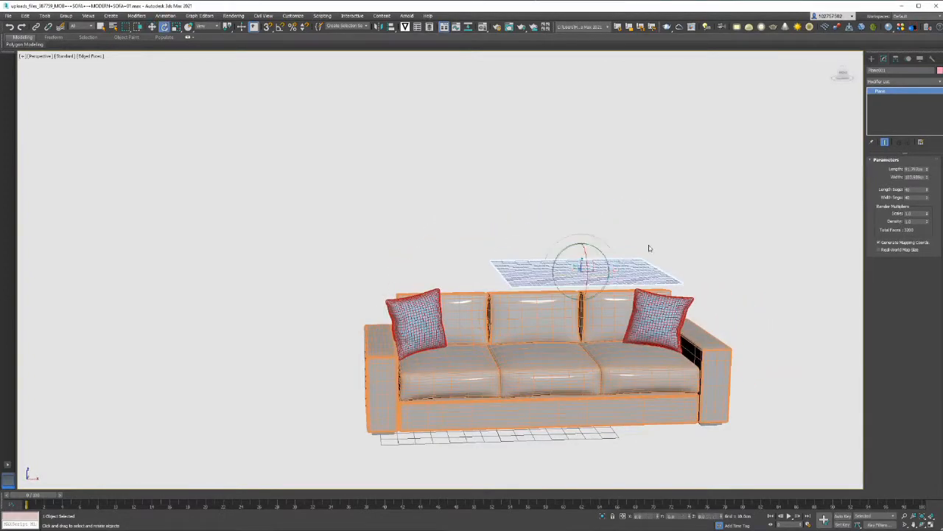
key(w)
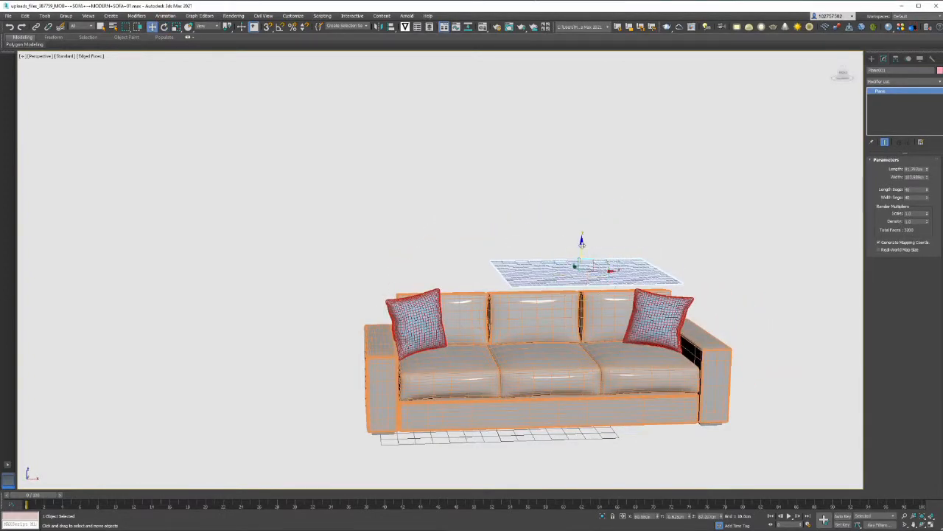
drag(582, 245, 584, 204)
alt+middle_drag(690, 247, 688, 234)
alt+middle_drag(653, 206, 648, 225)
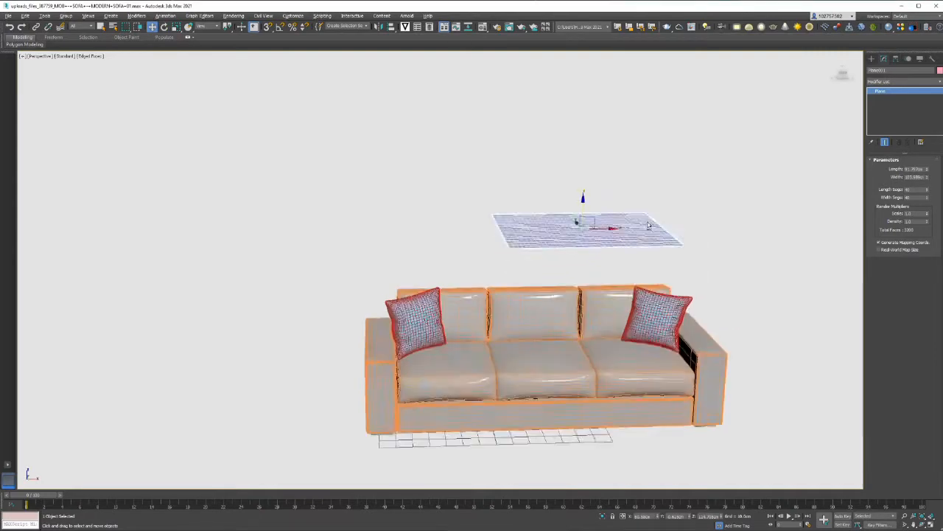
key(e)
drag(624, 225, 632, 221)
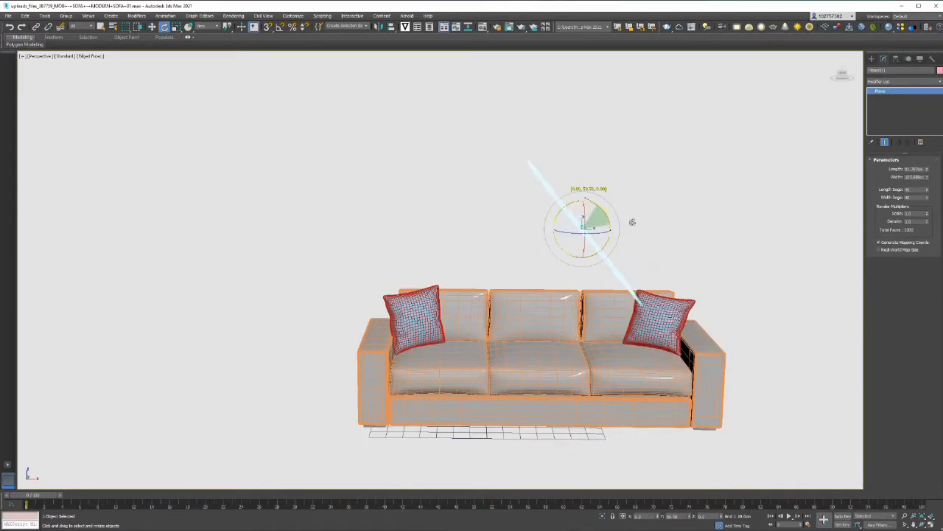
alt+middle_drag(633, 222, 677, 243)
alt+middle_drag(790, 114, 767, 149)
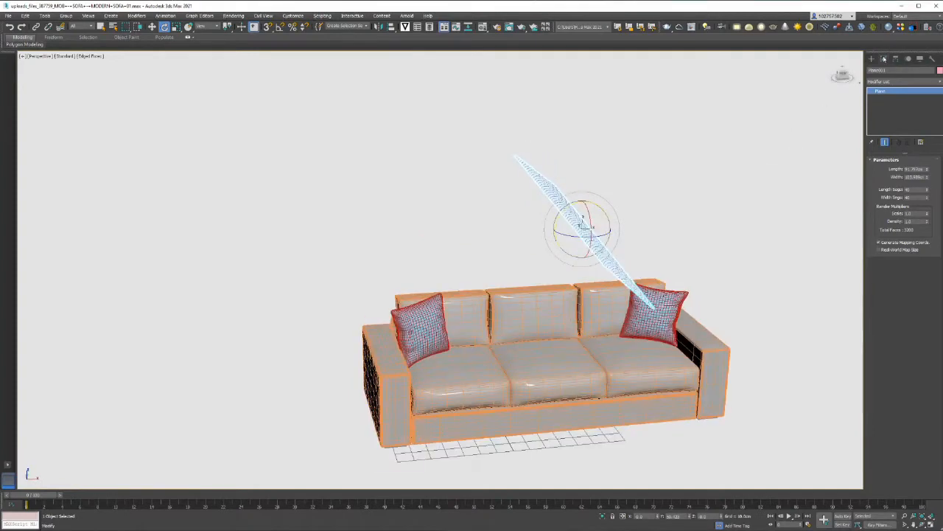
Add a Cloth modifier to the tilted plane.
click(938, 83)
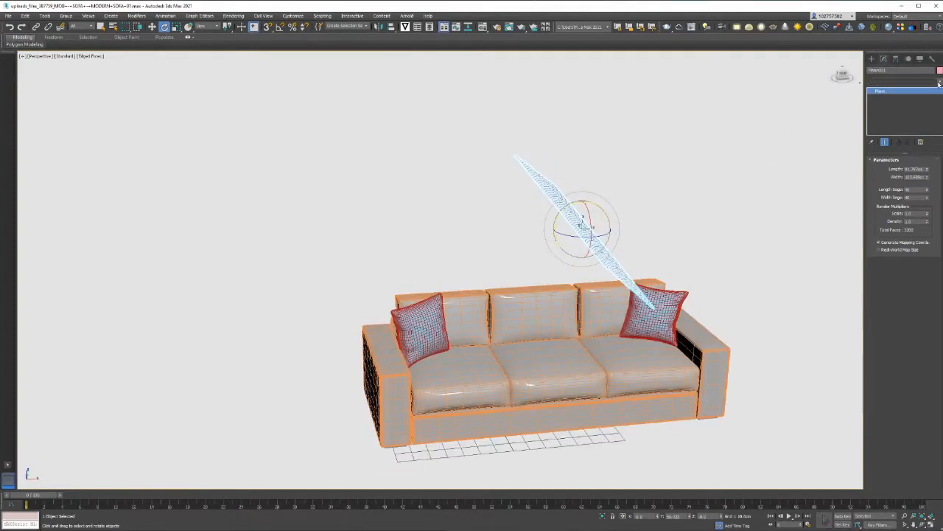
key(c)
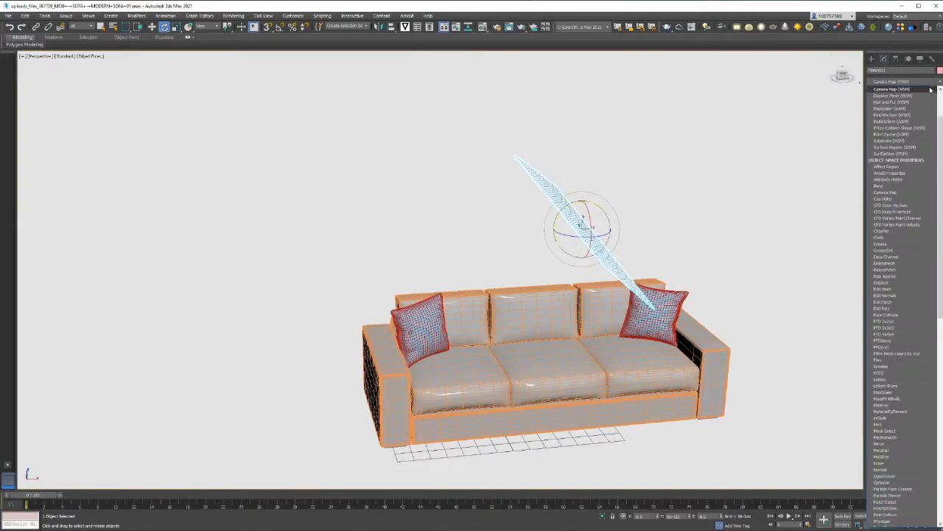
click(879, 238)
In the cloth object properties, define the plane as Cloth with the Wet cloth preset.
click(903, 173)
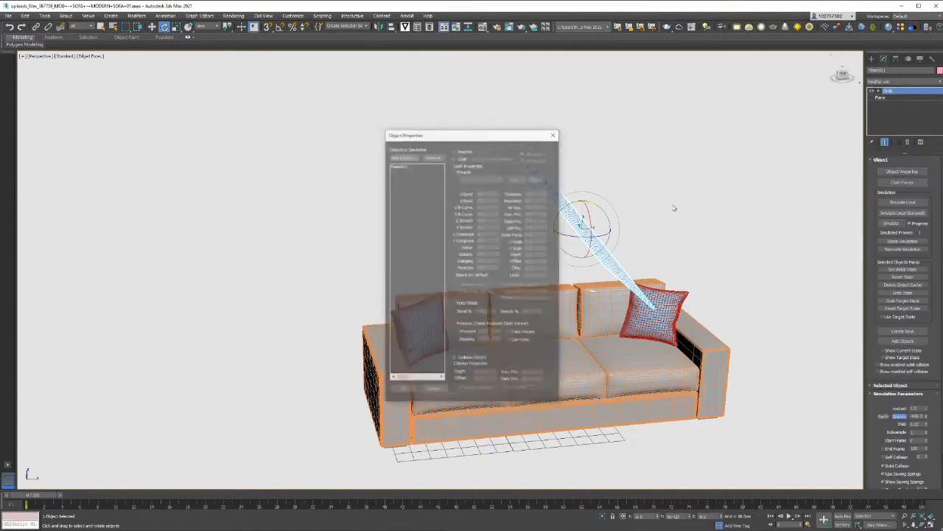
click(413, 165)
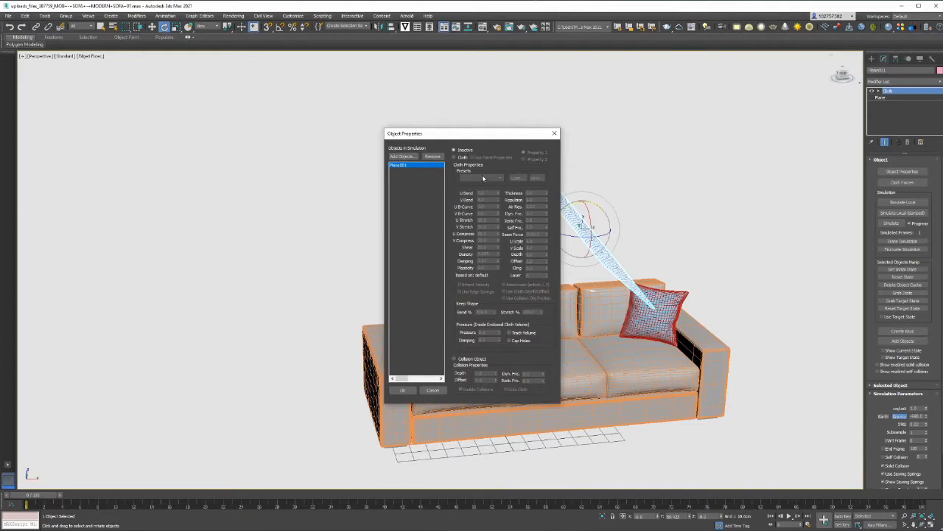
click(457, 158)
click(501, 180)
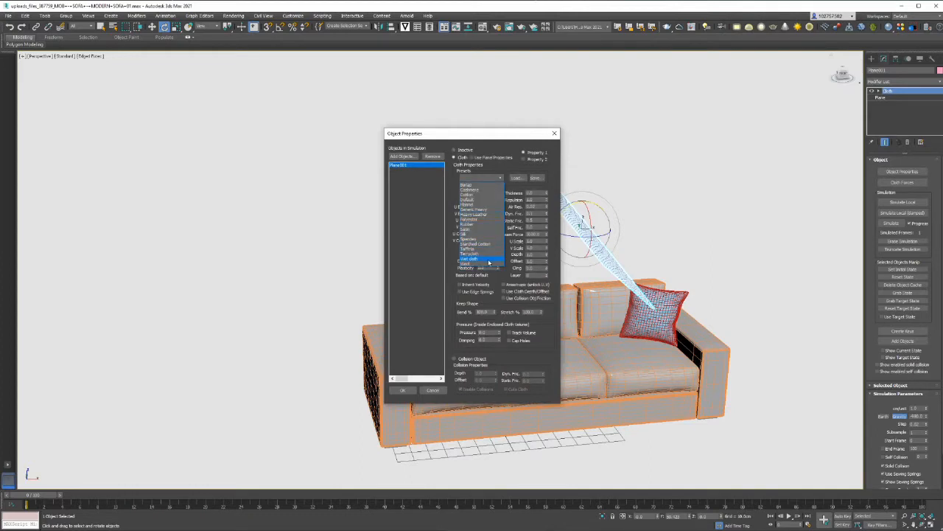
click(489, 259)
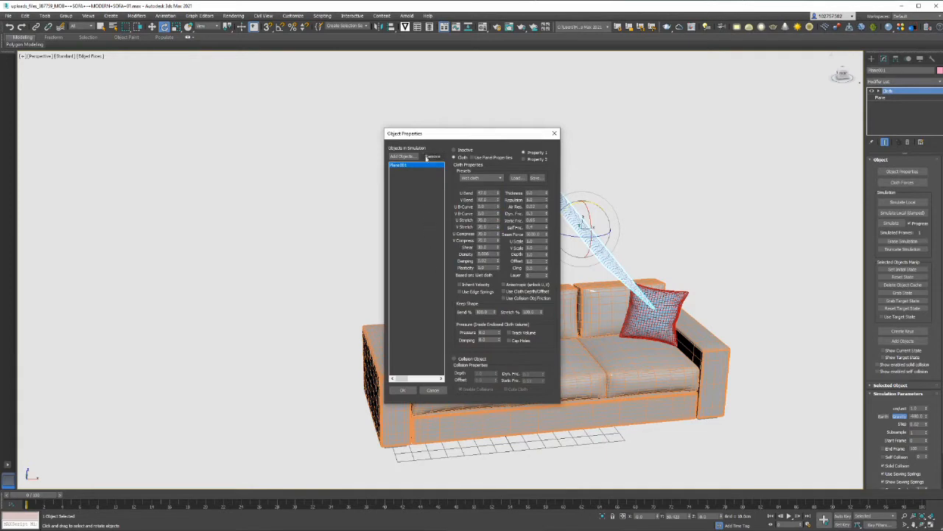
Add all the sofa's Box objects to the cloth simulation, define them as collision objects and accept the properties.
click(413, 157)
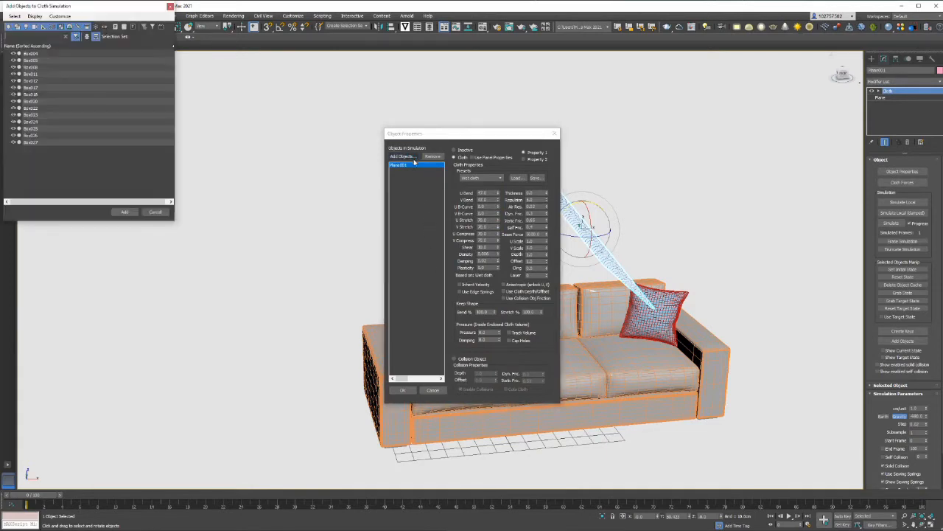
click(42, 143)
shift+click(48, 53)
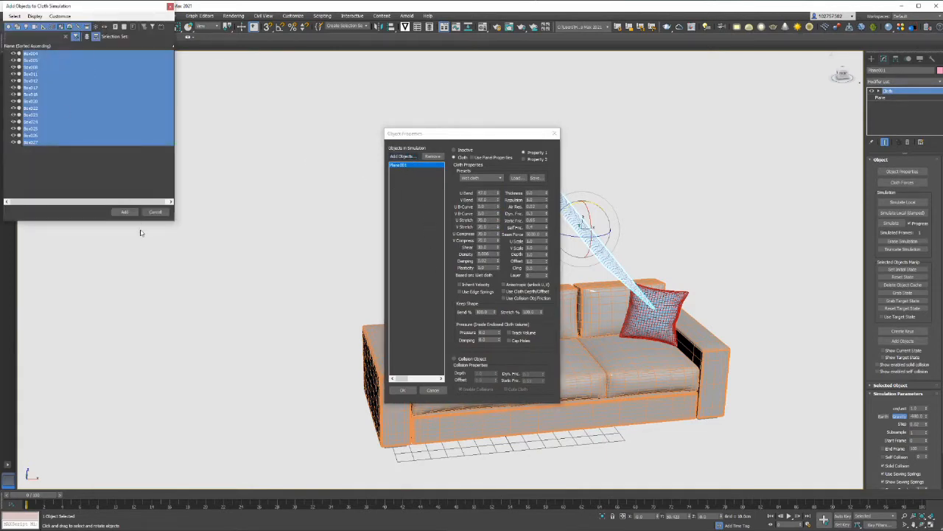
click(131, 212)
click(470, 358)
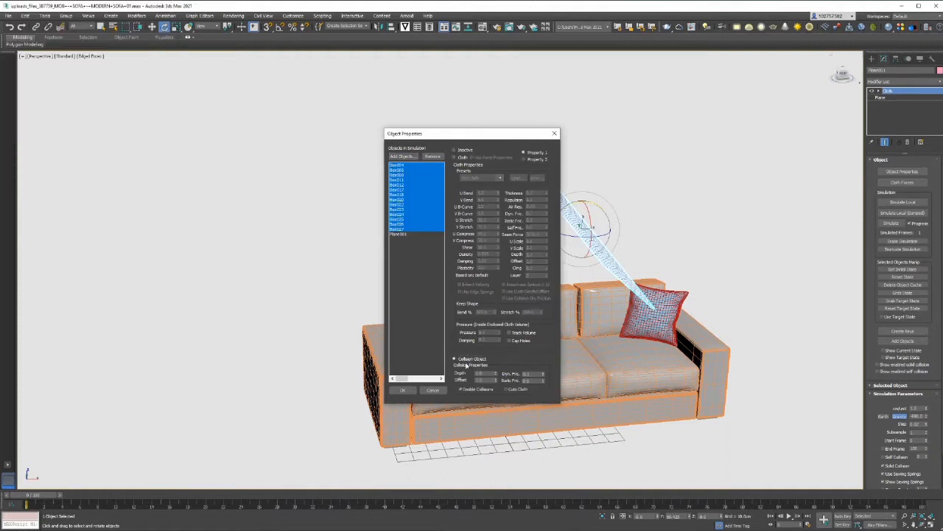
click(403, 390)
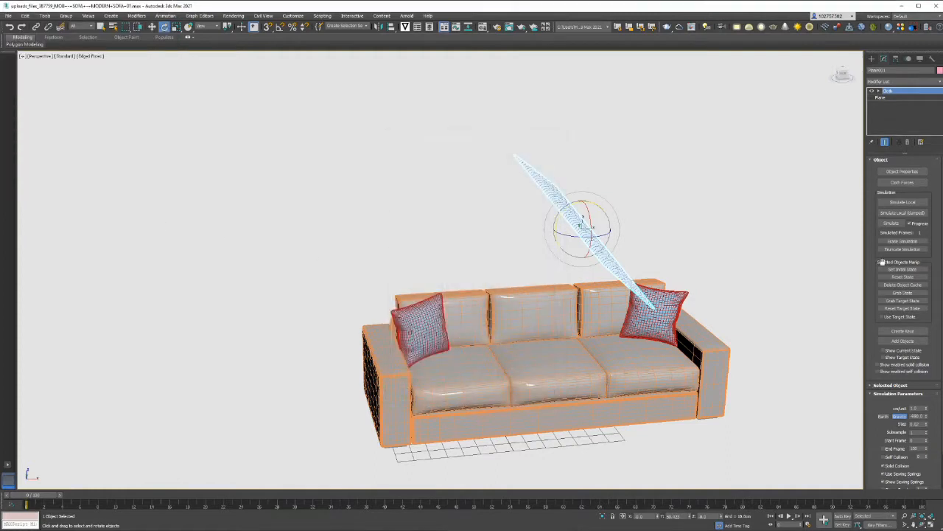
Run the local cloth simulation until the plane drapes over the sofa's backrest, and stop it there.
click(902, 202)
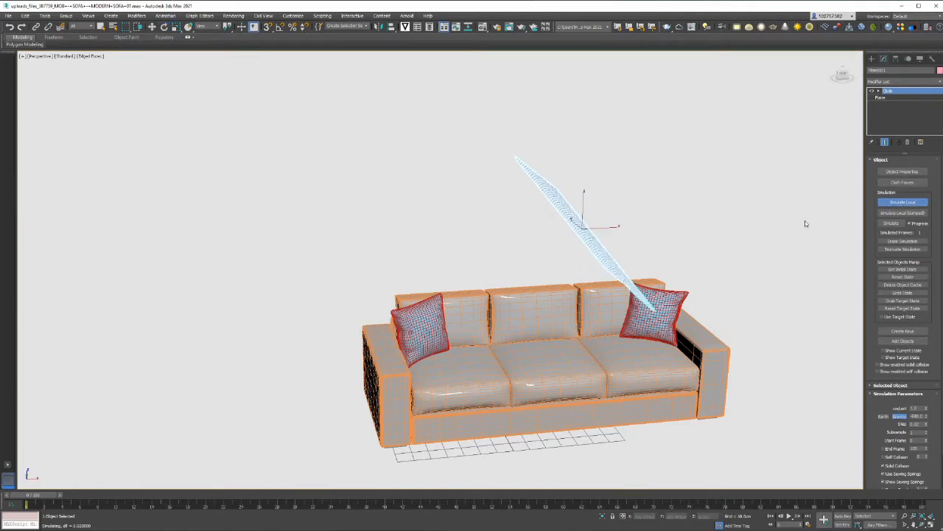
alt+middle_drag(800, 221, 765, 217)
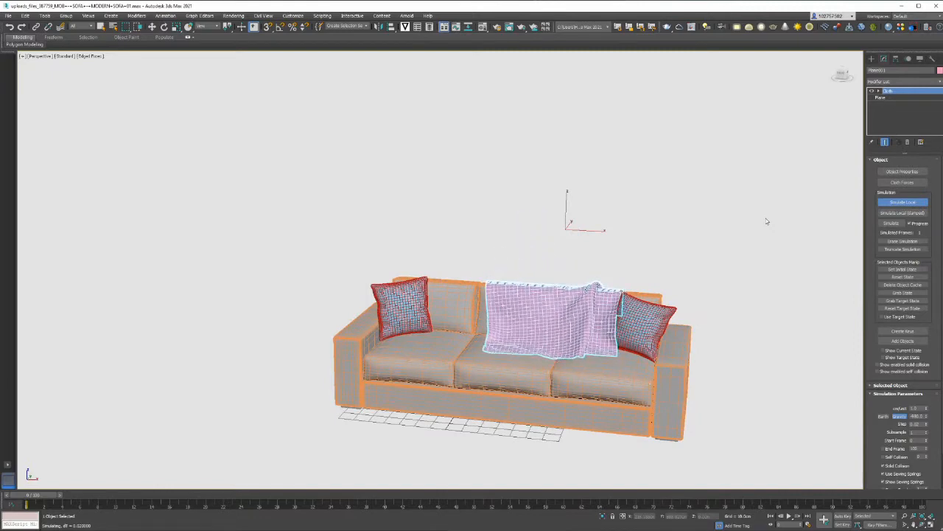
key(Escape)
mouse_move(730, 250)
alt+middle_down()
mouse_move(761, 275)
mouse_move(808, 255)
mouse_move(740, 259)
mouse_move(732, 251)
alt+middle_up()
scroll(686, 271, up, 3)
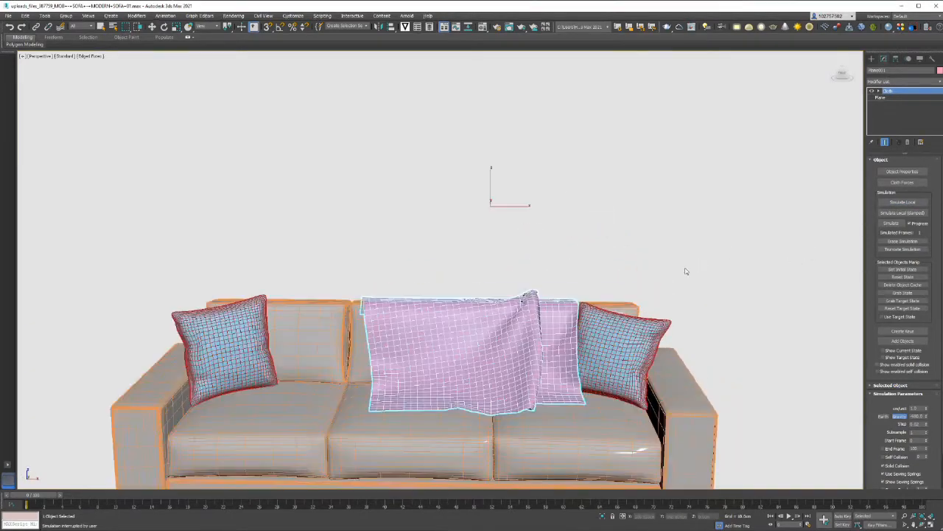
alt+middle_drag(686, 271, 736, 246)
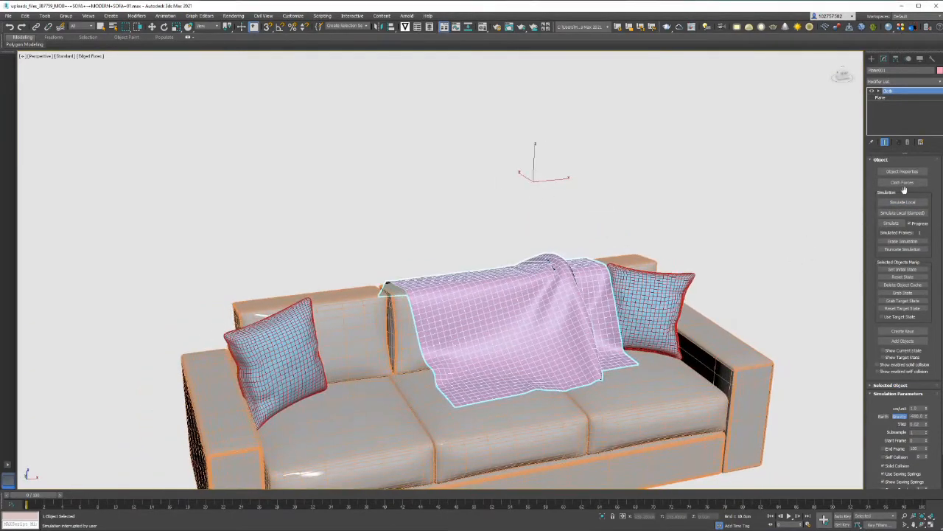
Add a Shell modifier to the draped cloth and reduce its outer amount to give the blanket a thin thickness.
click(900, 81)
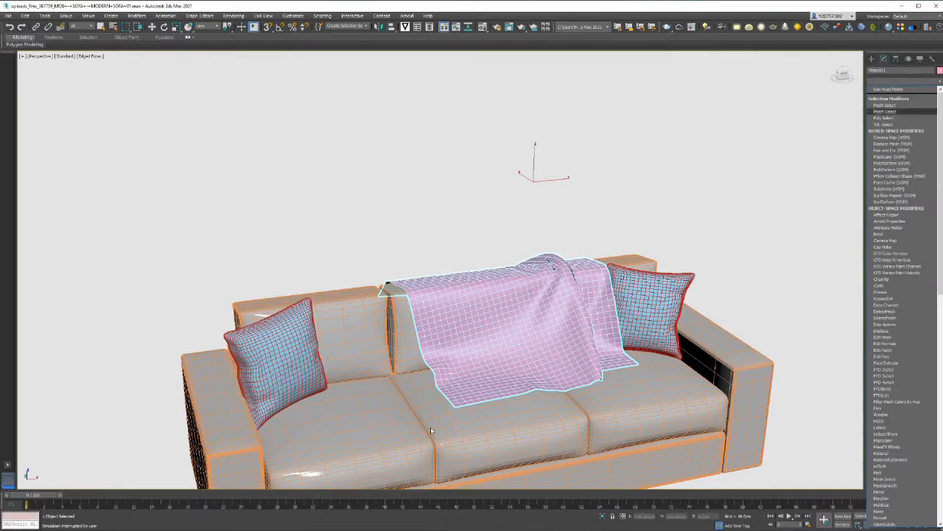
scroll(888, 148, down, 5)
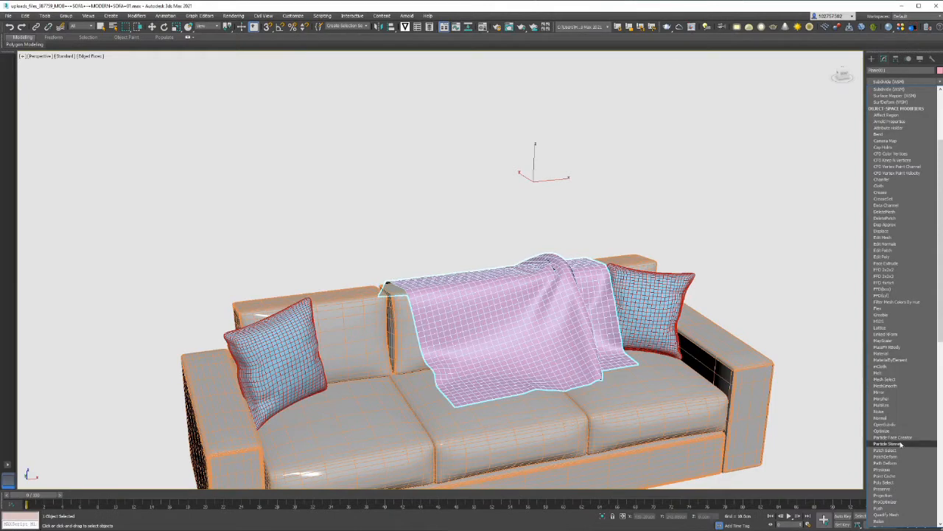
click(899, 495)
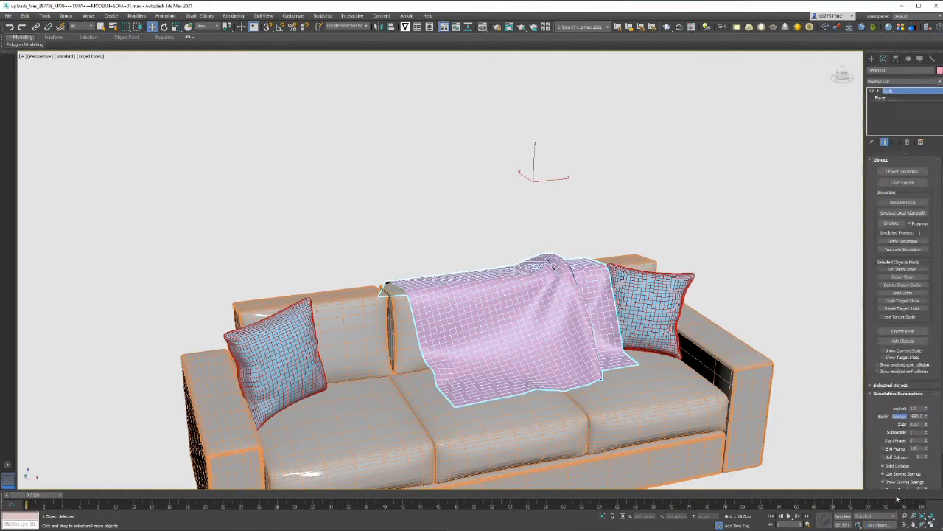
scroll(470, 388, up, 5)
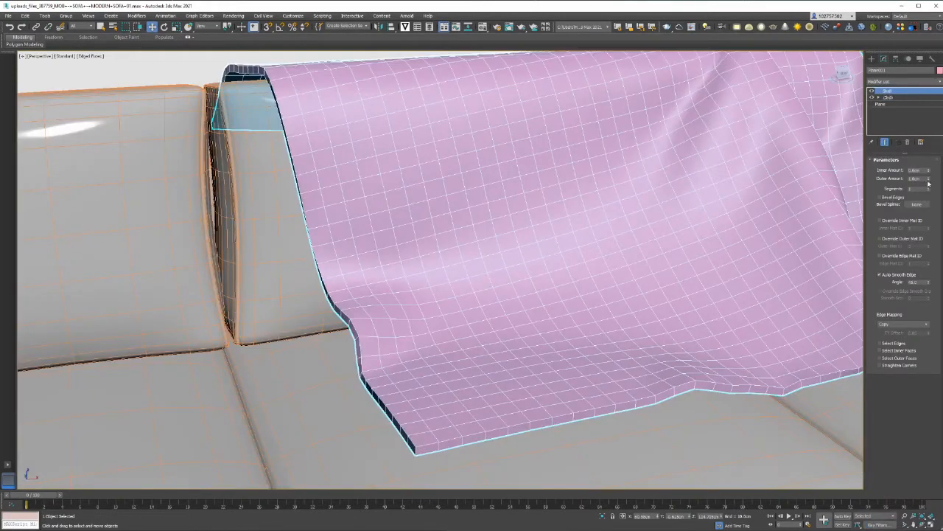
drag(929, 180, 928, 196)
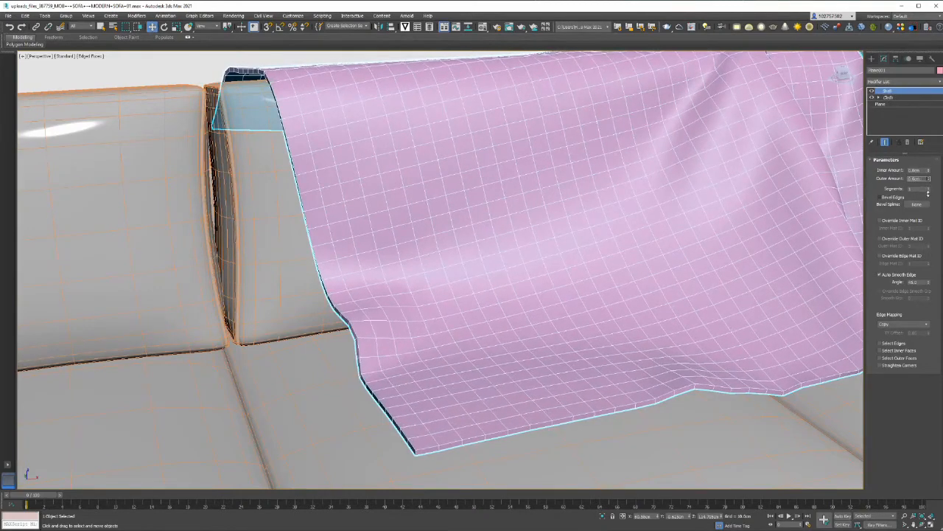
scroll(597, 362, down, 3)
mouse_move(598, 362)
alt+middle_down()
mouse_move(596, 321)
mouse_move(585, 372)
alt+middle_up()
scroll(622, 309, down, 3)
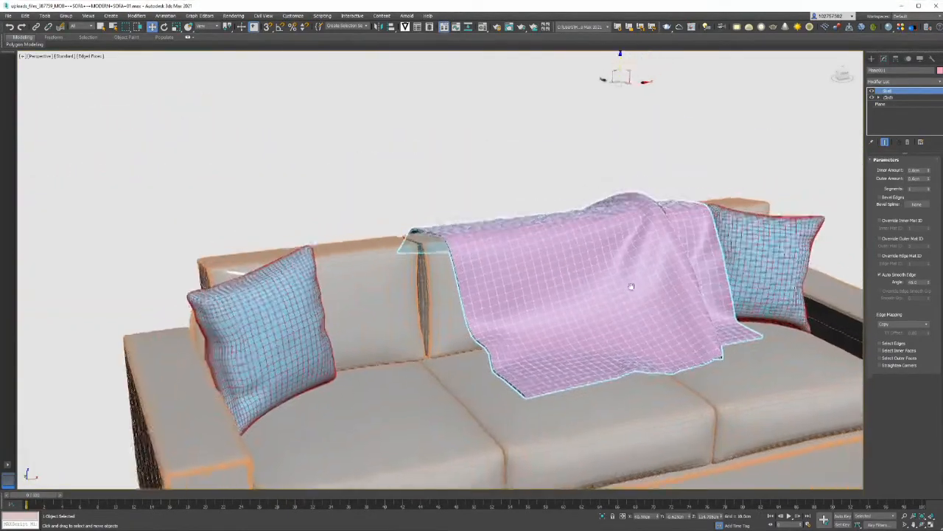
alt+middle_drag(632, 286, 634, 322)
Add a Hair and Fur (WSM) modifier to the blanket above the Shell modifier.
click(927, 81)
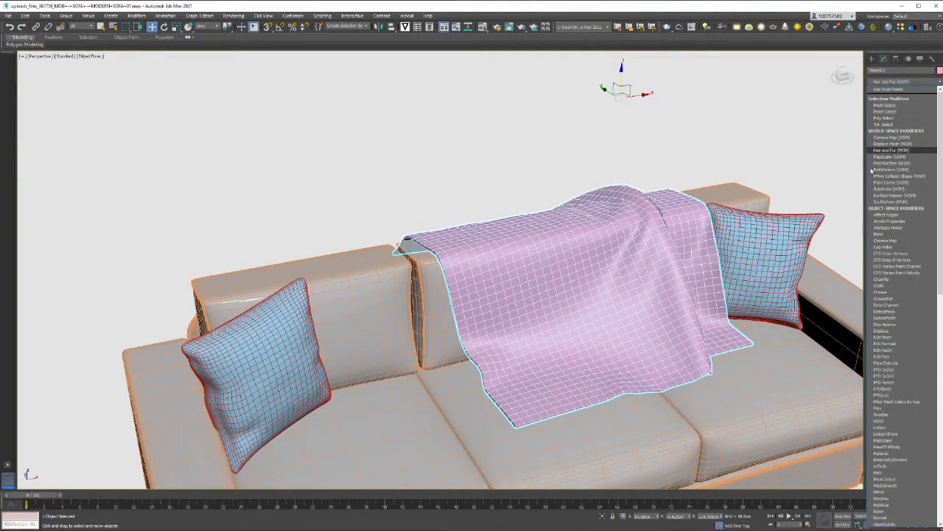
alt+middle_drag(831, 173, 789, 174)
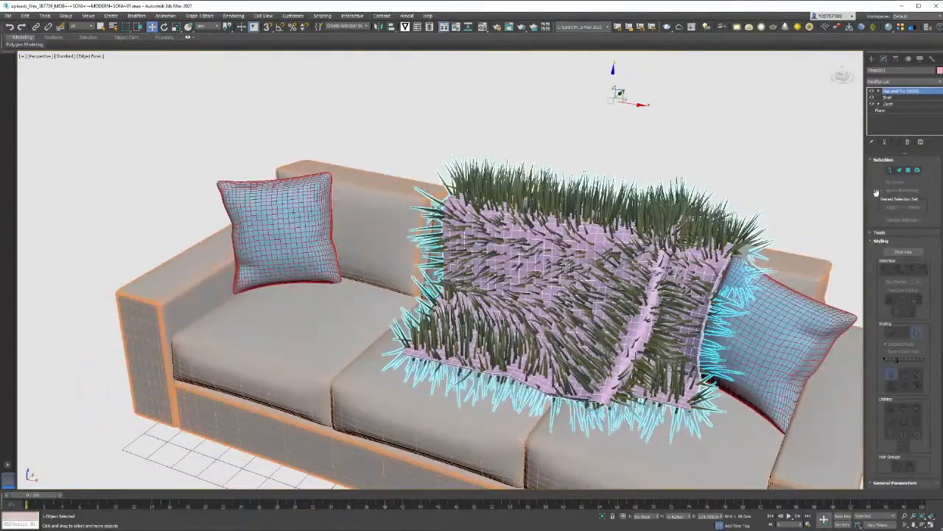
mouse_move(737, 192)
alt+middle_down()
mouse_move(720, 175)
mouse_move(733, 192)
alt+middle_up()
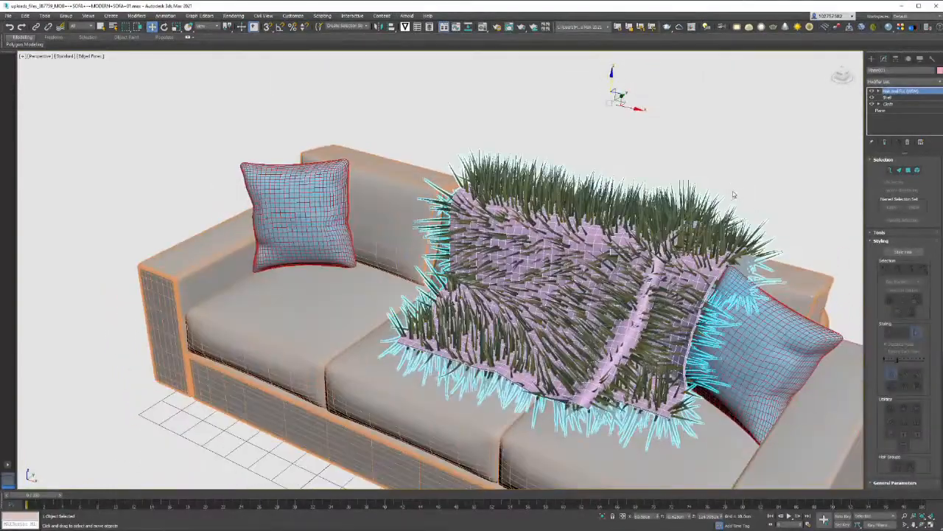
Set the hair count in the fur's general parameters to 40000.
scroll(894, 245, down, 4)
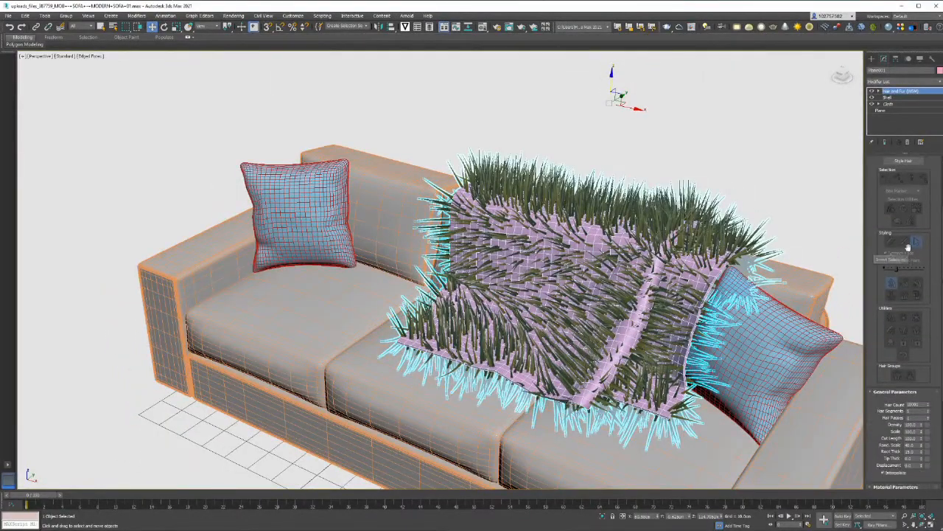
scroll(921, 226, up, 3)
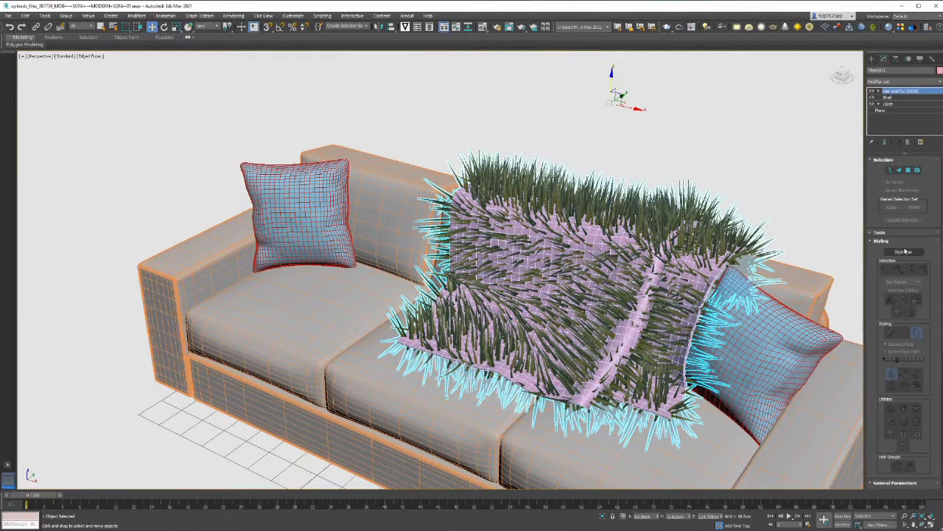
scroll(896, 243, down, 2)
scroll(903, 225, down, 2)
scroll(904, 225, down, 2)
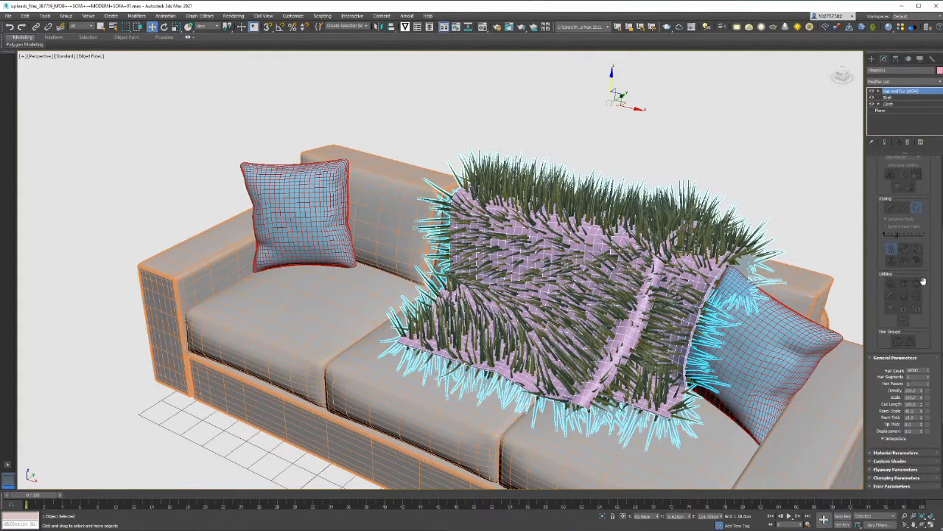
double_click(914, 325)
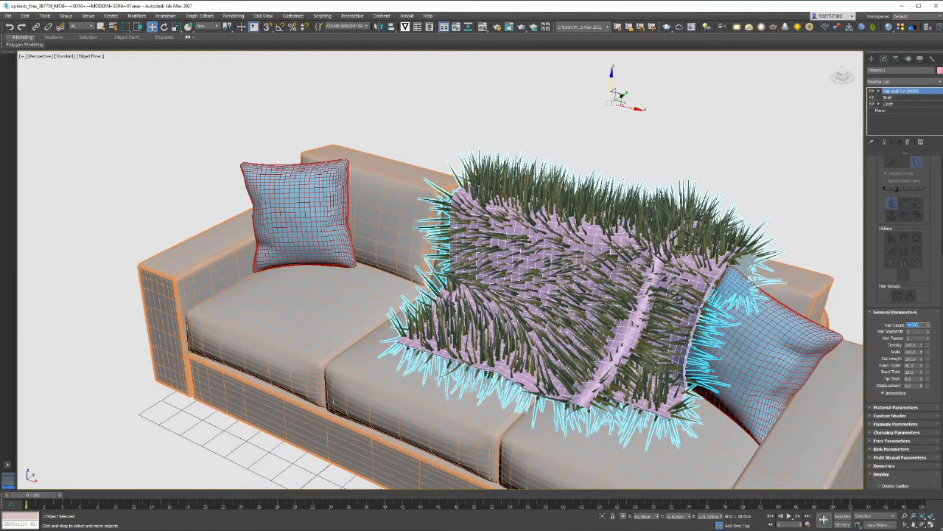
alt+middle_drag(633, 295, 664, 264)
Try several reduced hair scale values on the blanket, ending with 40.
click(911, 352)
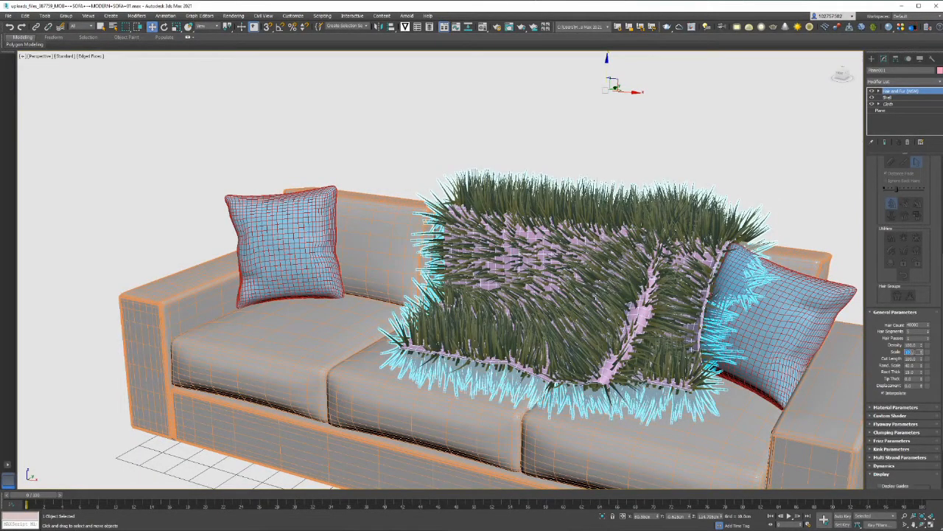
key(Return)
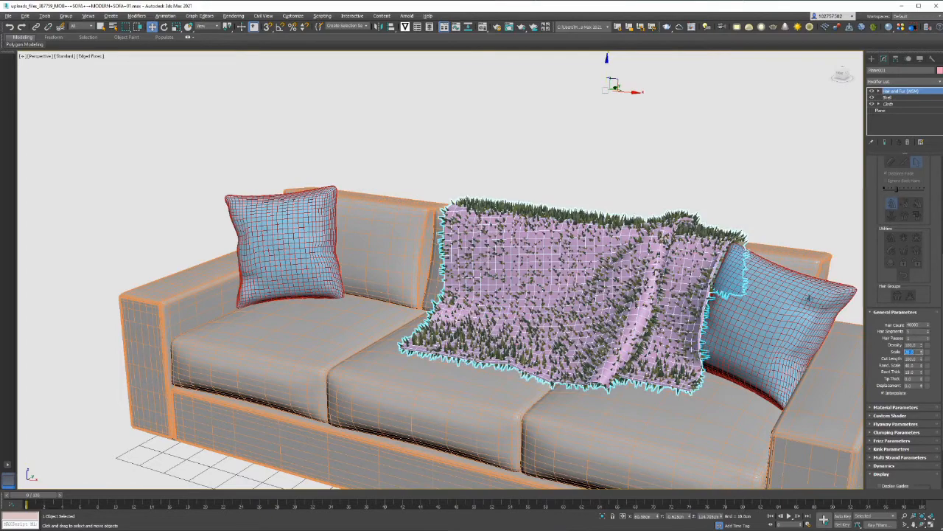
alt+middle_drag(808, 298, 787, 324)
click(910, 352)
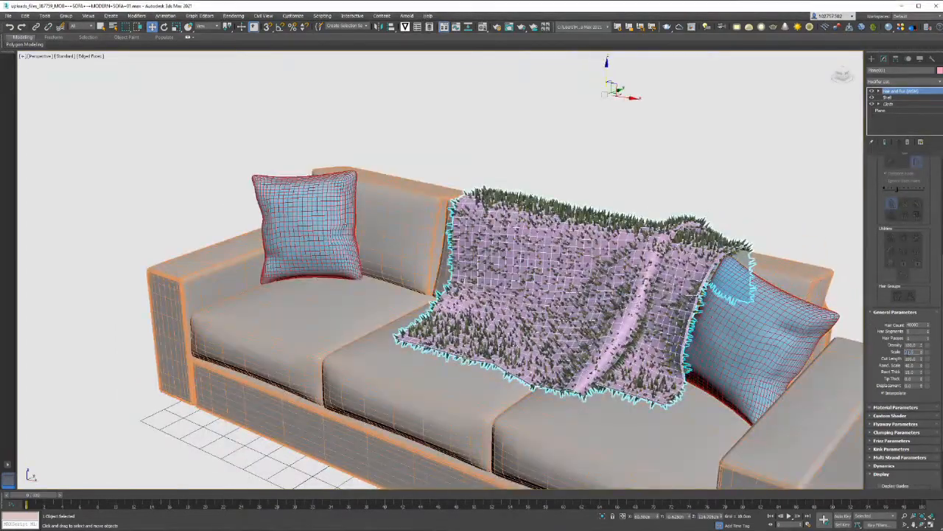
key(Return)
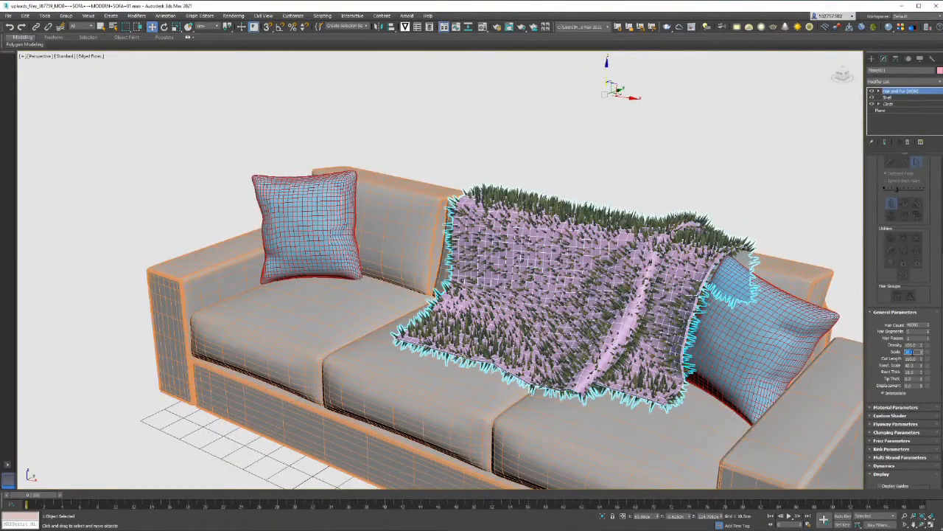
text(40)
key(Return)
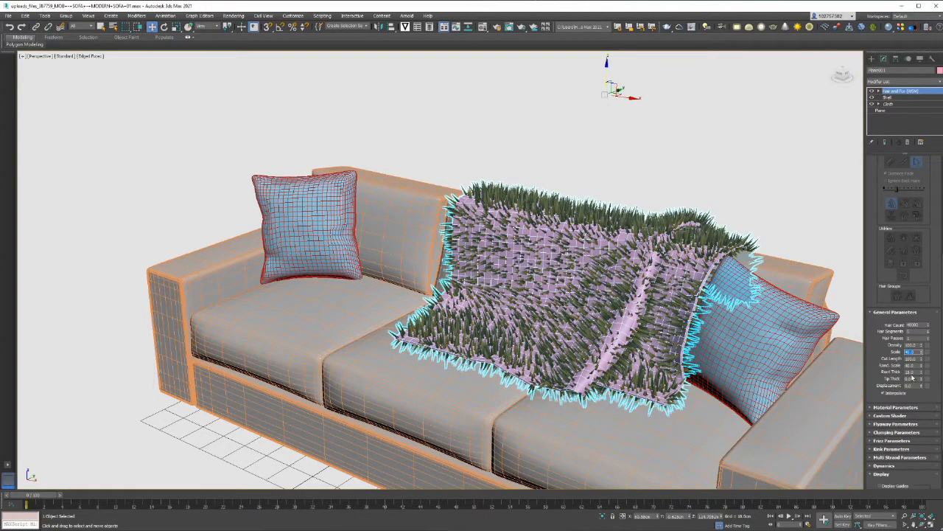
Reduce the root thickness of the blanket's hairs and set the hair scale to 30.
click(913, 371)
key(Return)
scroll(531, 279, up, 2)
alt+middle_drag(531, 279, 529, 244)
alt+middle_drag(670, 333, 421, 382)
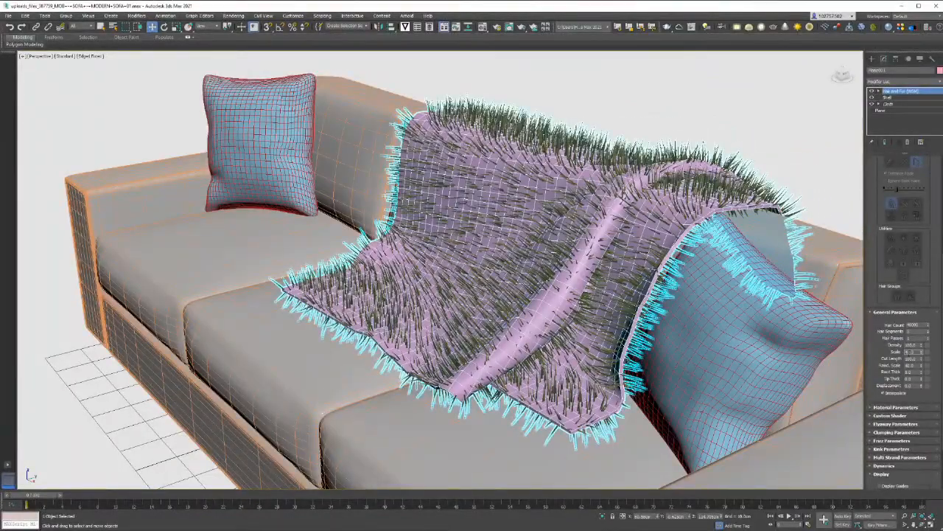
key(Return)
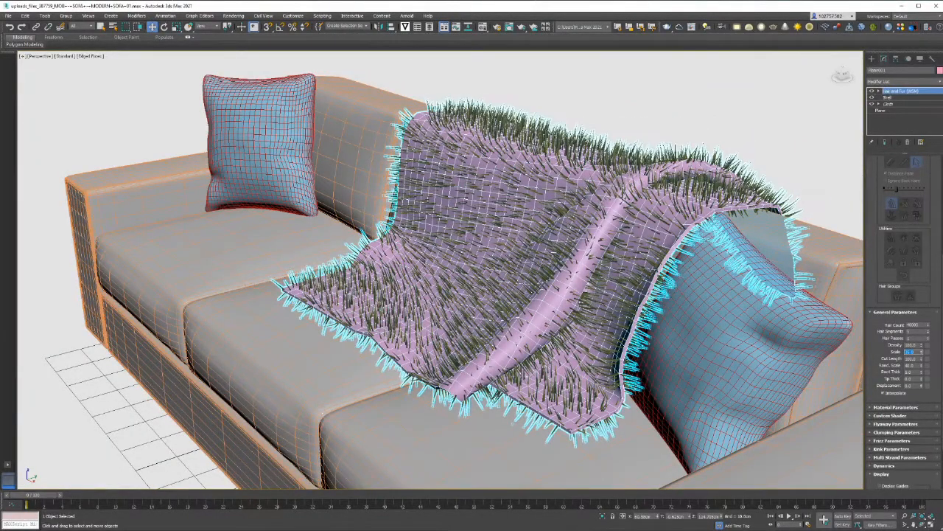
text(30)
key(Return)
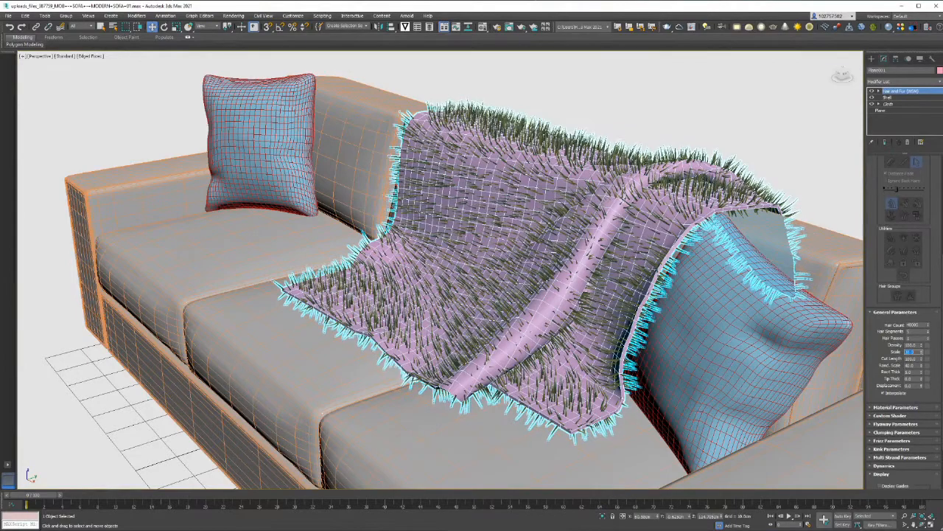
Try a lower hair count of 20000 on the blanket, and restore the count to 40000.
alt+middle_drag(665, 343, 652, 329)
alt+middle_drag(705, 268, 676, 282)
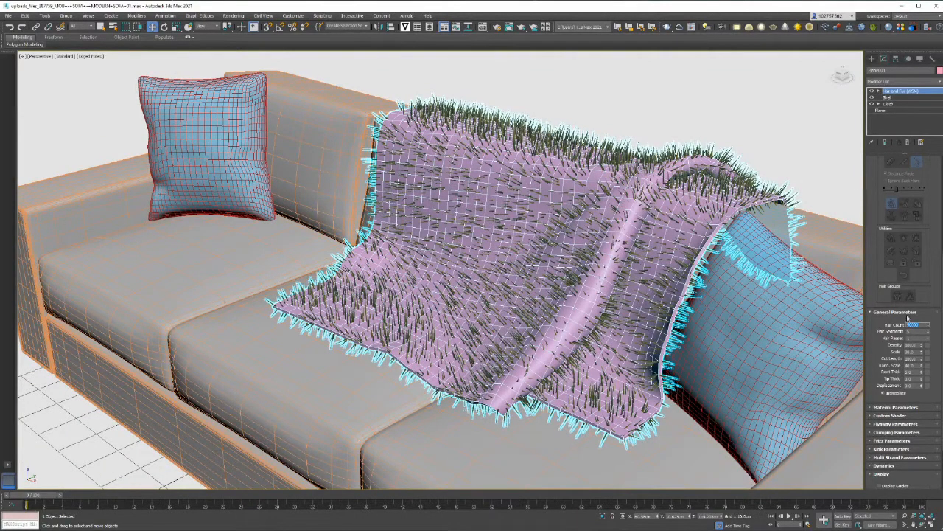
alt+middle_drag(641, 243, 669, 224)
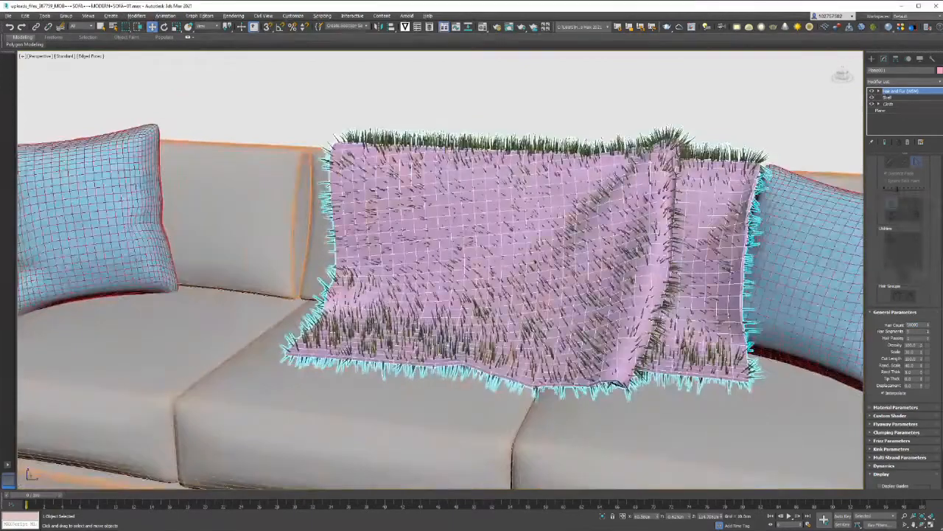
drag(920, 325, 906, 325)
text(20000)
key(Return)
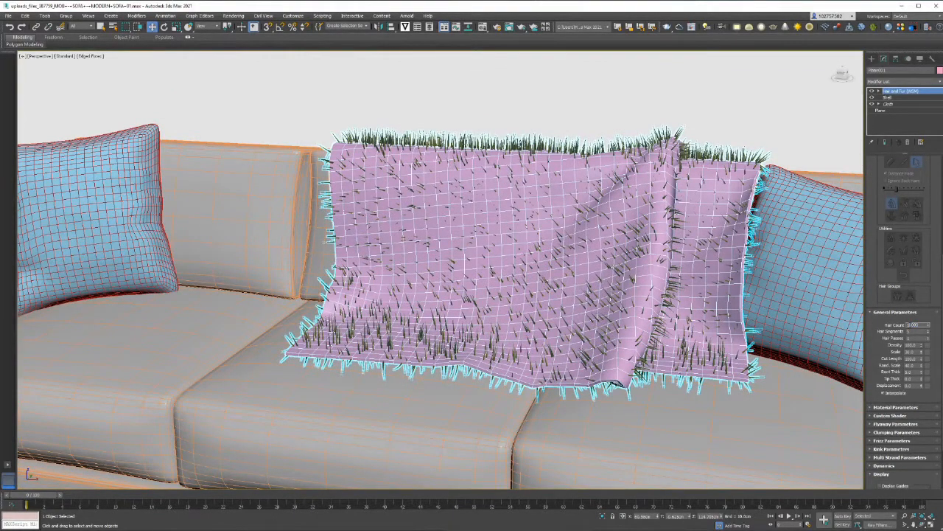
alt+middle_drag(766, 266, 735, 261)
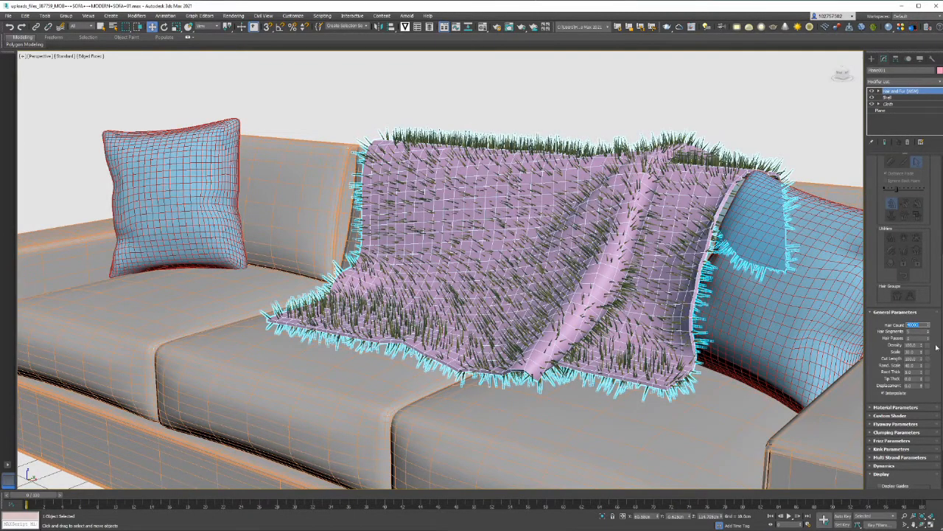
Set the hair's root color in the material parameters by sampling the sofa's seat cushion, reduce its whiteness and accept it.
scroll(937, 346, down, 3)
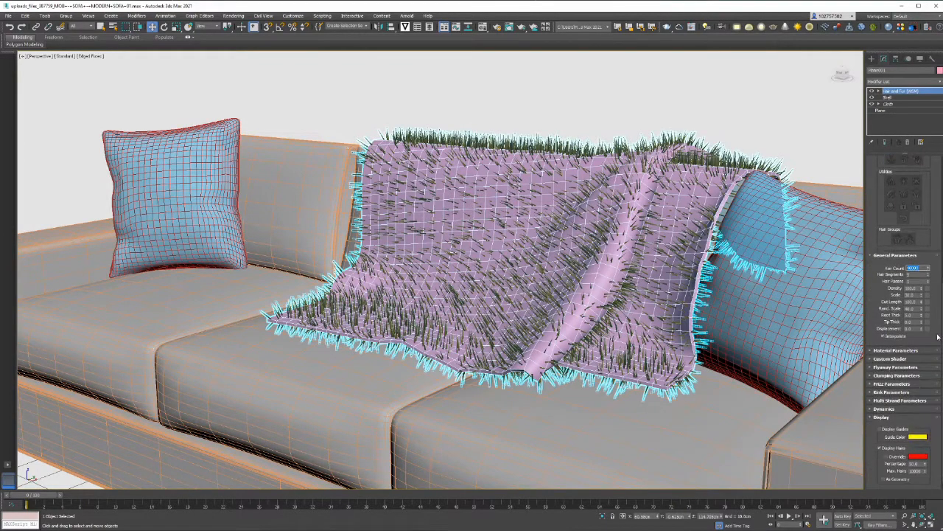
scroll(939, 334, down, 1)
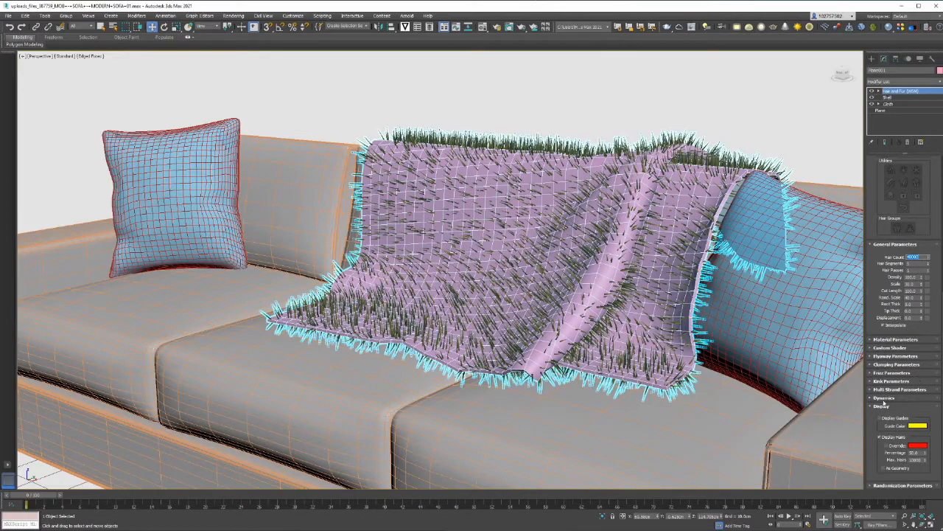
click(894, 340)
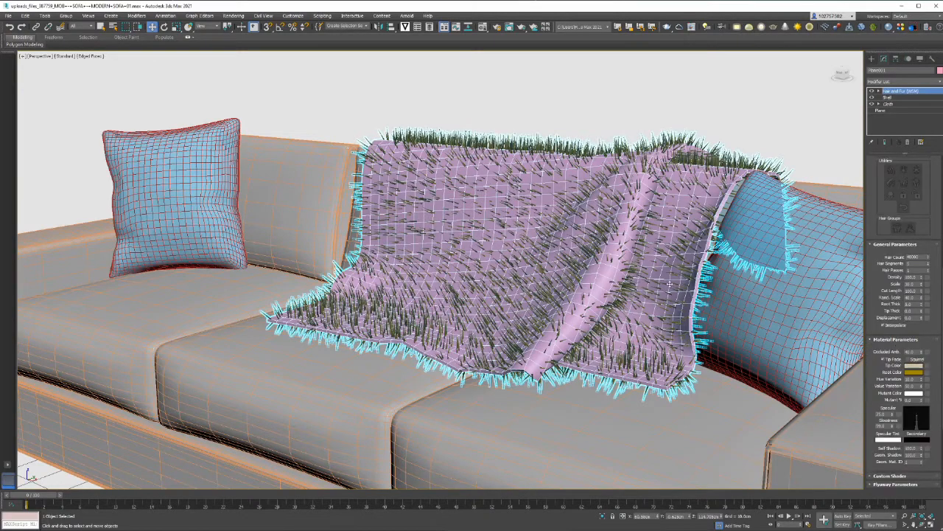
scroll(670, 284, down, 2)
scroll(727, 289, up, 2)
alt+middle_drag(726, 289, 741, 308)
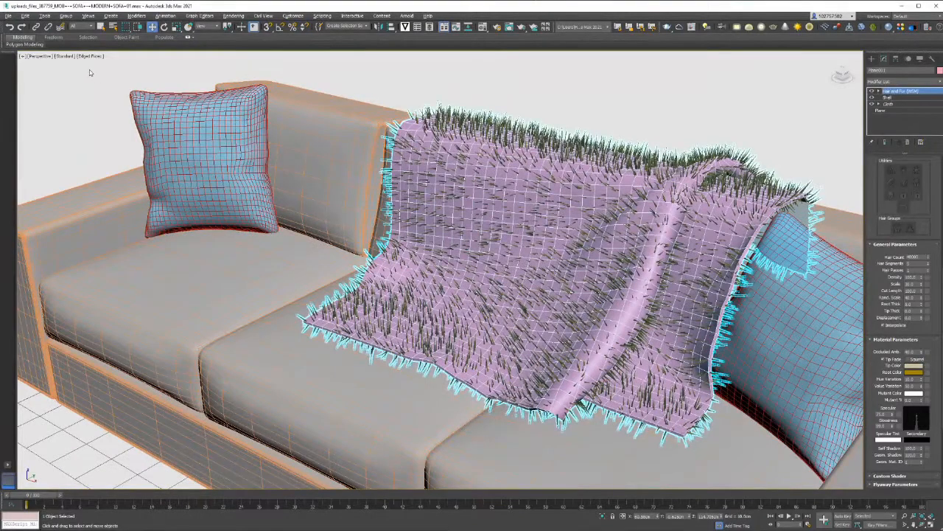
click(65, 56)
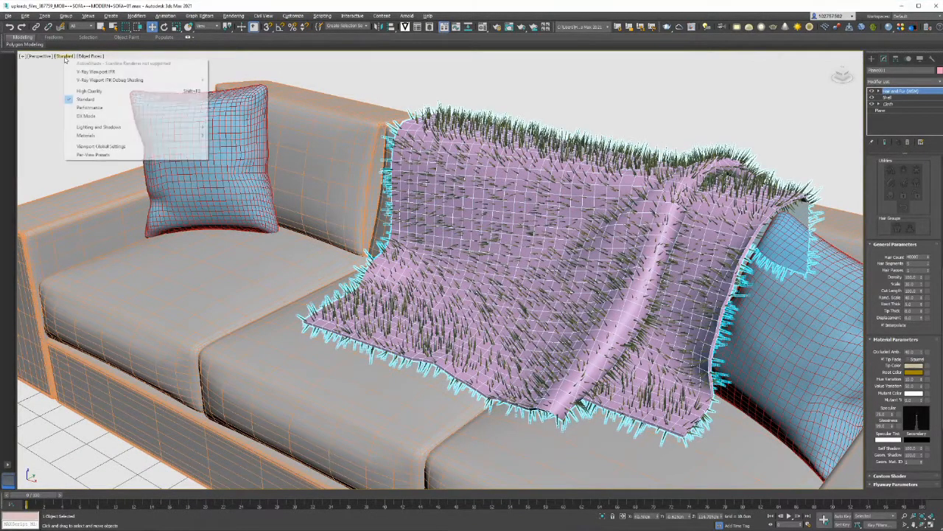
click(912, 374)
click(912, 373)
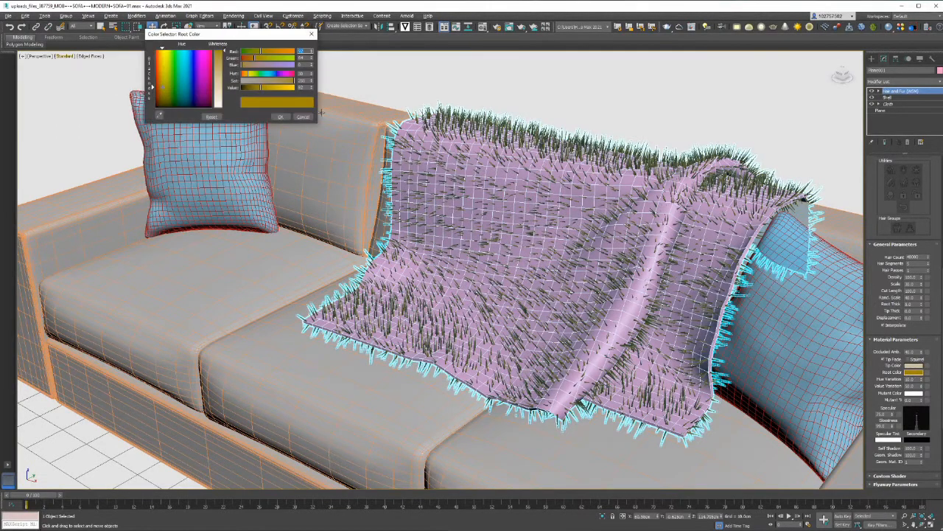
click(160, 115)
click(248, 254)
drag(224, 73, 225, 63)
click(279, 117)
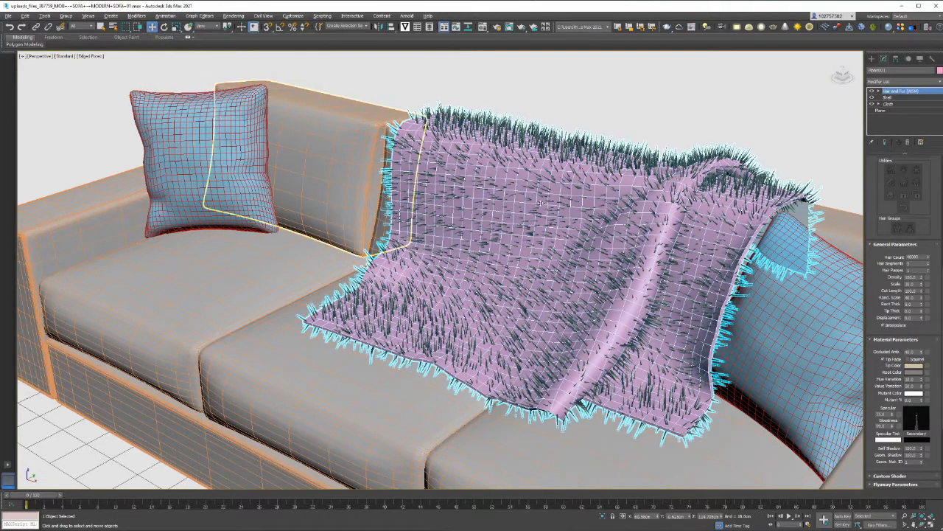
Raise the whiteness of the hair's tip color to a near-white cream and accept it.
click(915, 365)
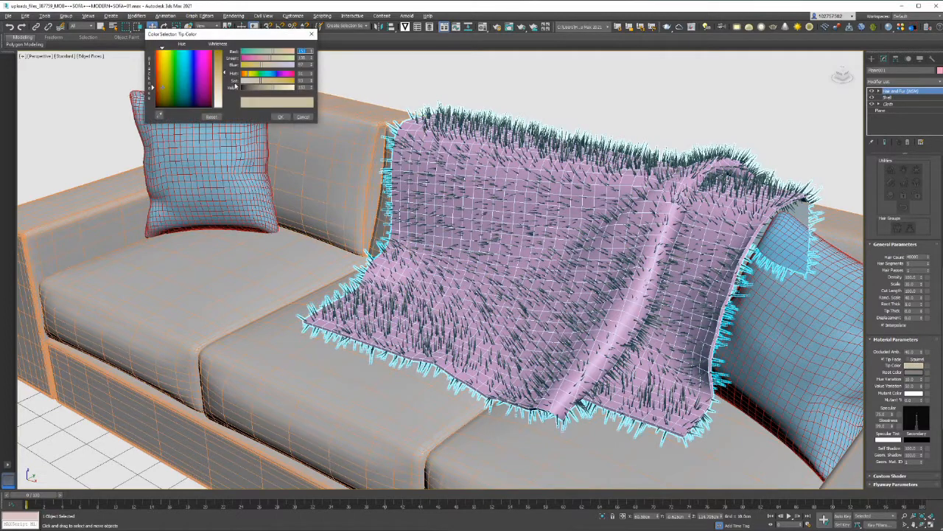
drag(225, 72, 225, 96)
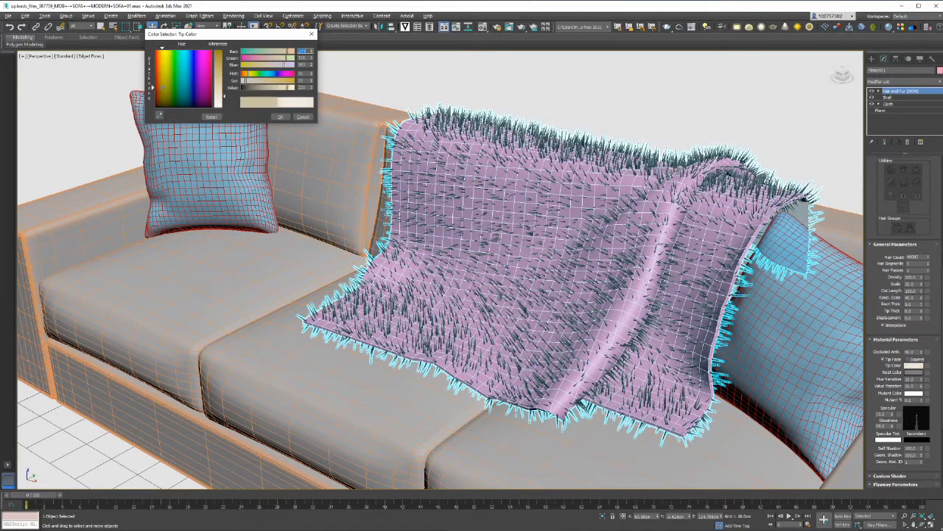
click(281, 116)
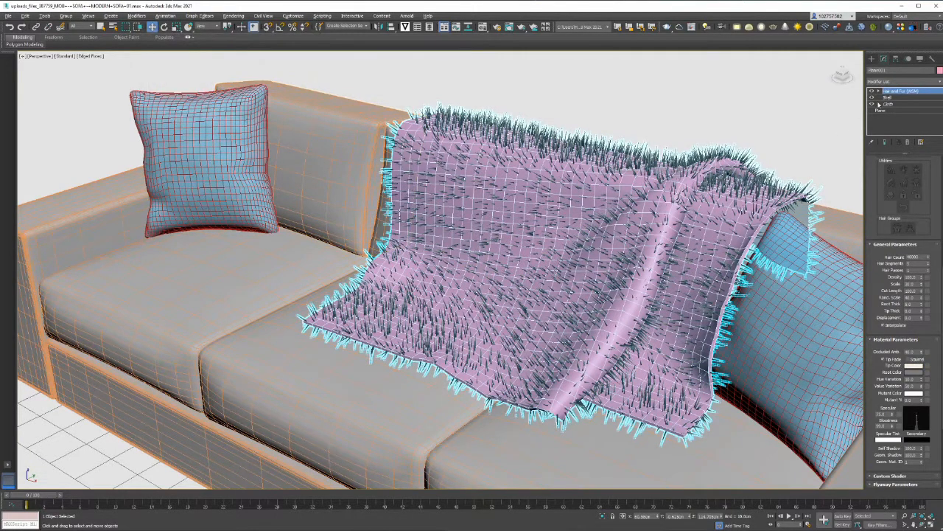
Change the blanket's object color from pink to a light cyan from the basic palette.
mouse_move(690, 108)
alt+middle_down()
mouse_move(706, 88)
mouse_move(695, 84)
mouse_move(690, 103)
mouse_move(705, 112)
alt+middle_up()
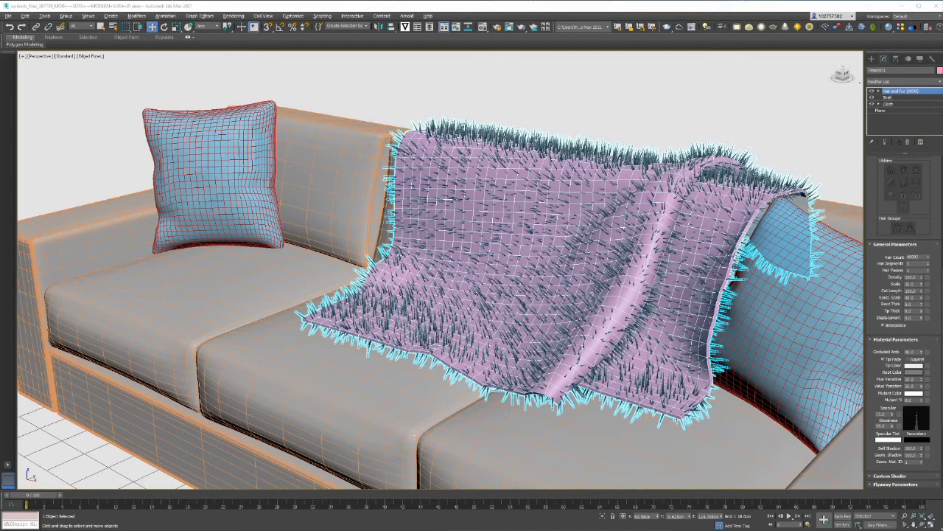
click(940, 71)
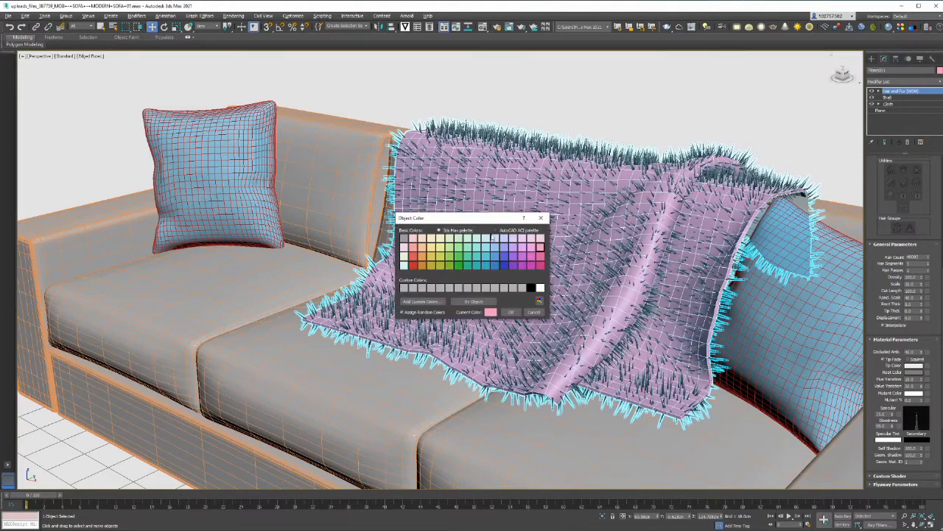
click(485, 247)
click(510, 313)
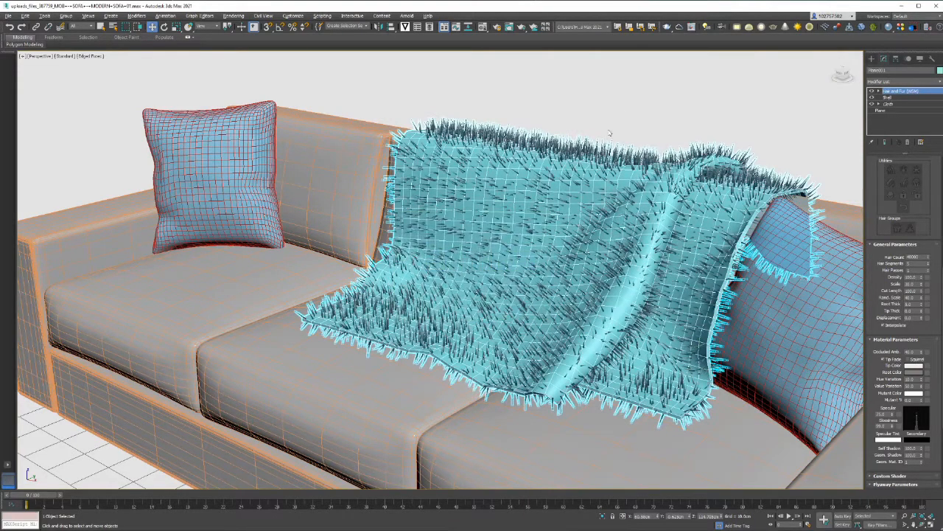
Set the hair's Multi Strand count to 40 and its root splay to 0.3 to thicken the blanket's fur.
mouse_move(610, 132)
alt+middle_down()
mouse_move(611, 106)
mouse_move(630, 120)
mouse_move(612, 125)
mouse_move(620, 131)
alt+middle_up()
scroll(625, 118, down, 3)
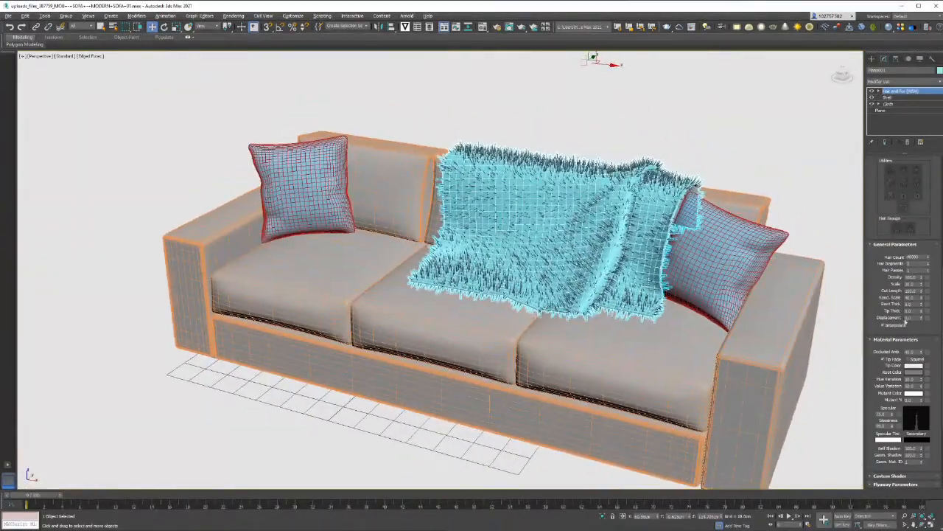
scroll(905, 321, down, 3)
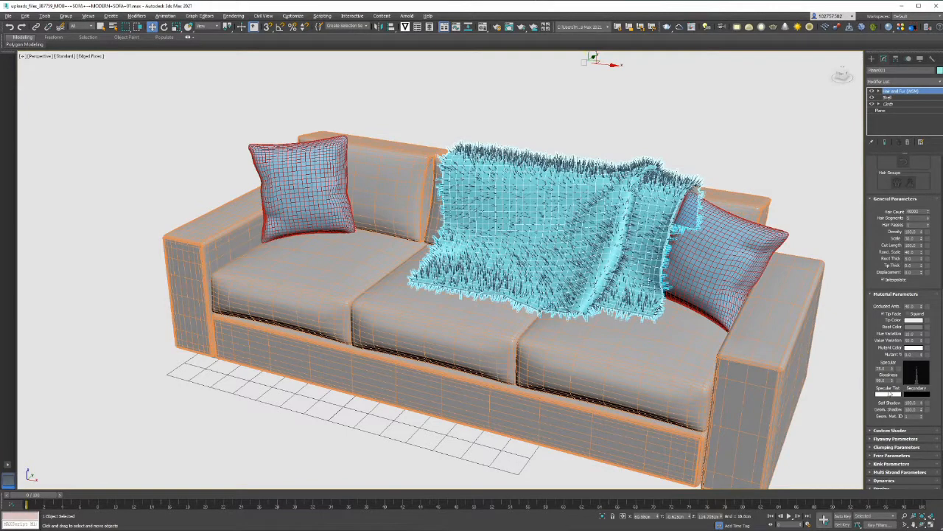
click(875, 473)
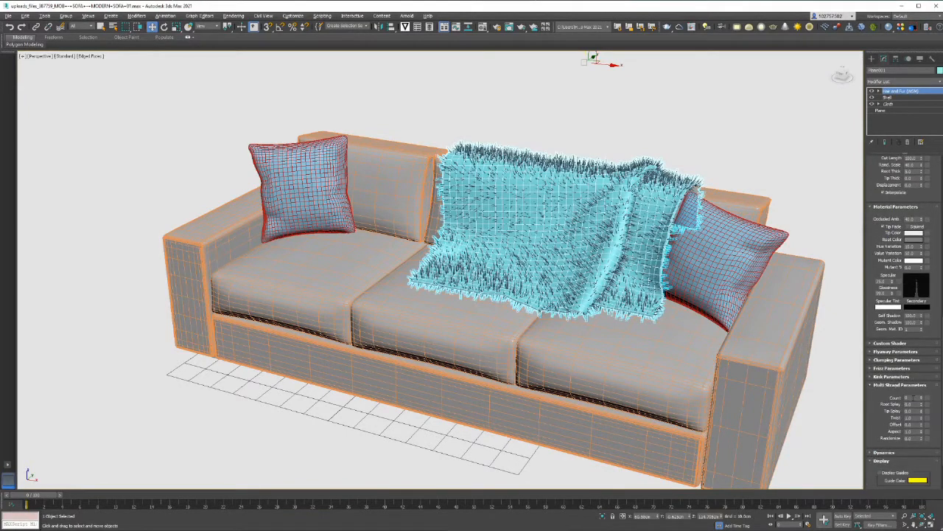
double_click(914, 398)
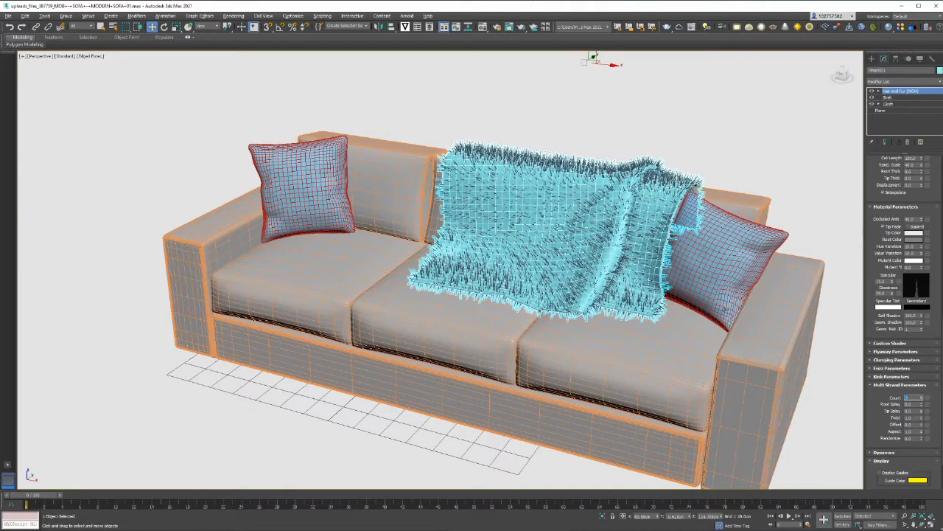
scroll(591, 220, up, 5)
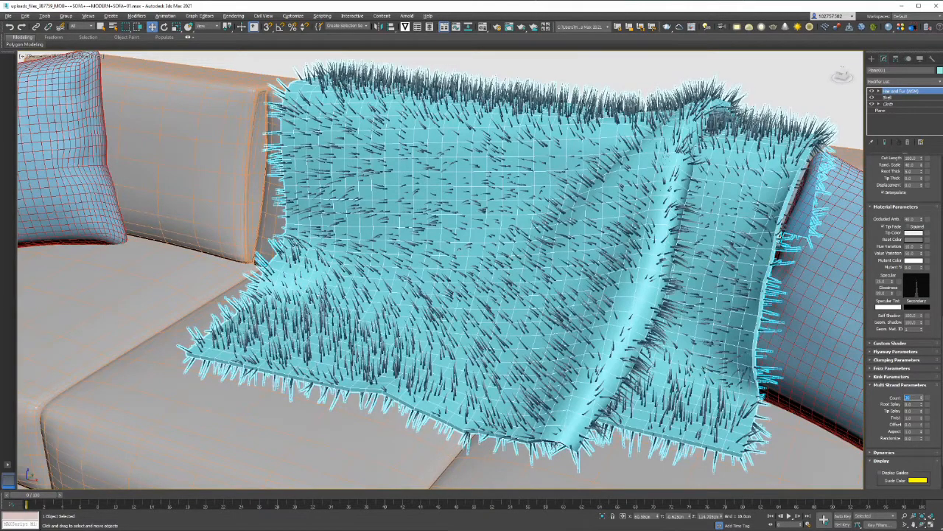
alt+middle_drag(793, 302, 834, 337)
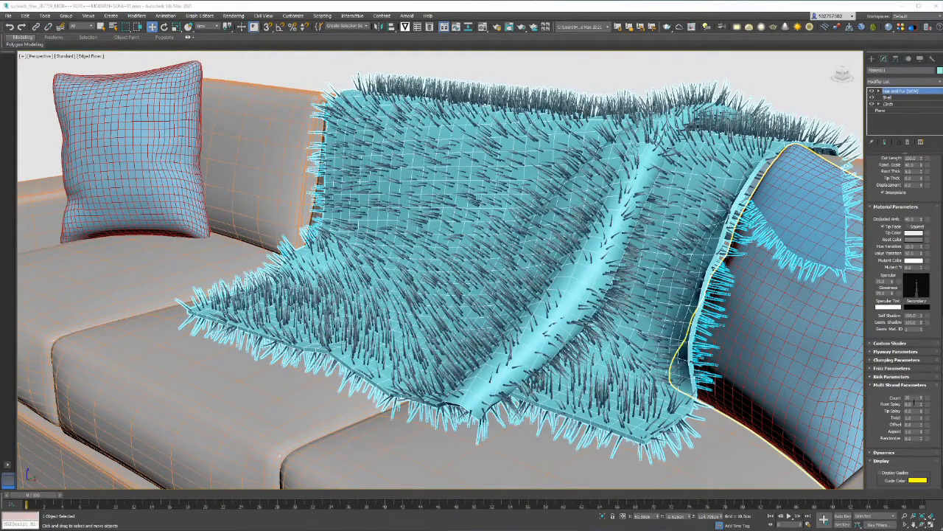
click(909, 397)
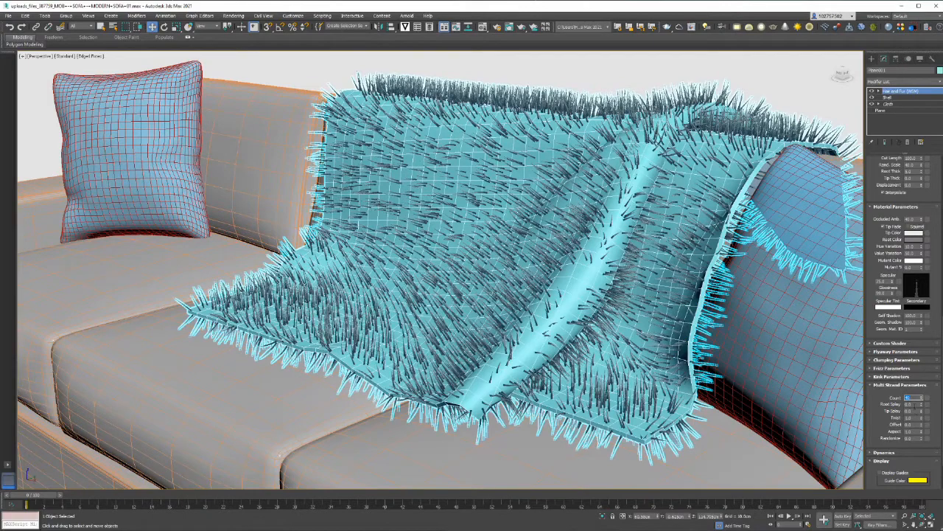
key(Tab)
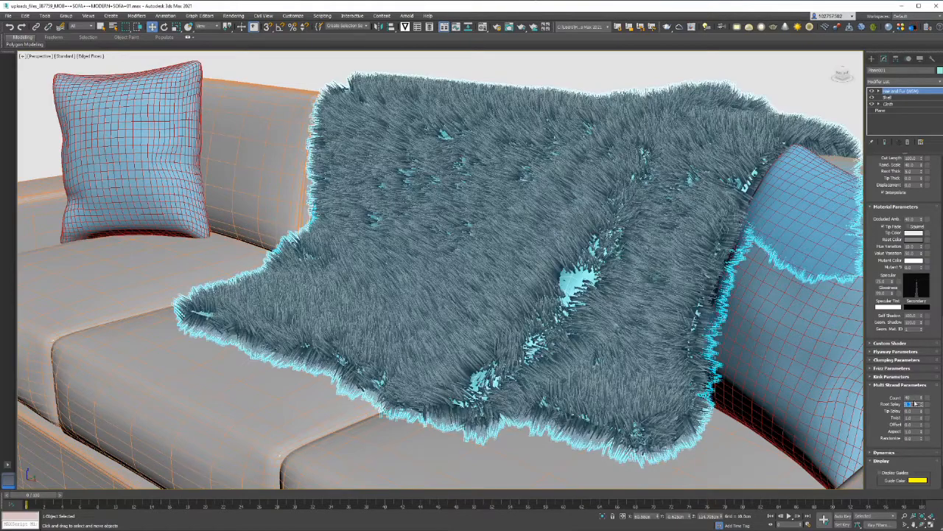
Review the Hair and Fur render settings in the Environment and Effects window and close it.
scroll(624, 251, down, 5)
alt+middle_drag(624, 251, 689, 247)
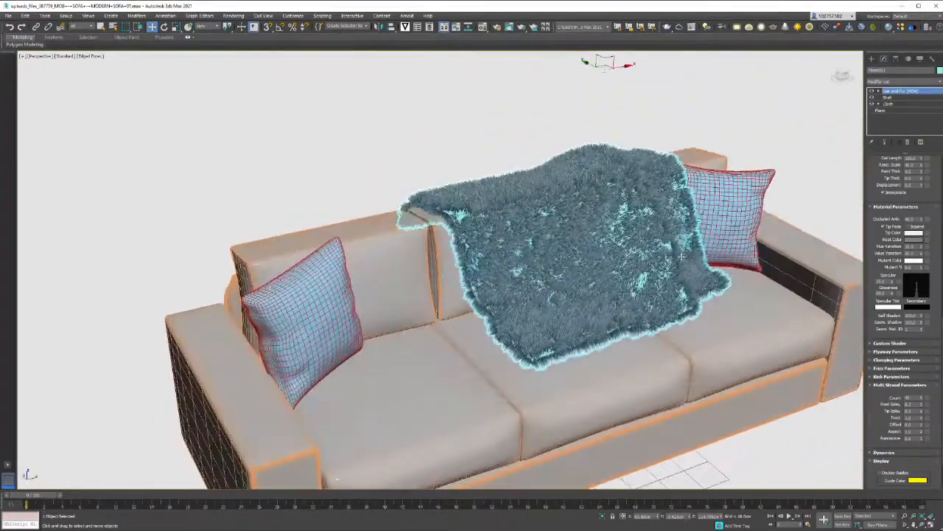
alt+middle_drag(713, 189, 648, 195)
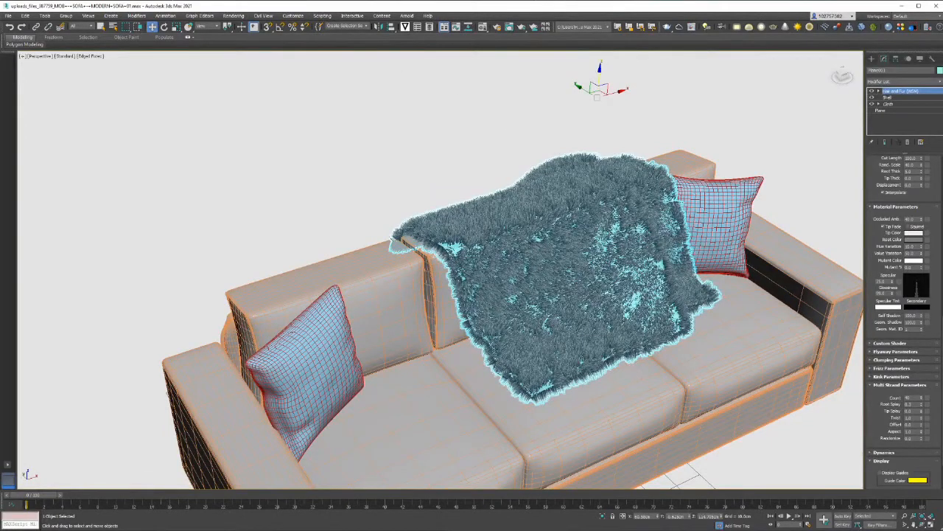
scroll(928, 412, up, 5)
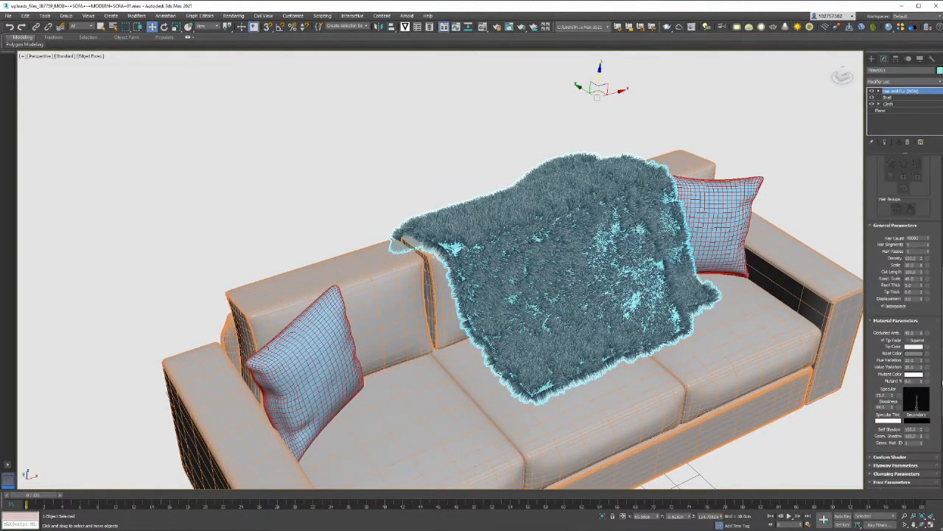
drag(942, 382, 939, 243)
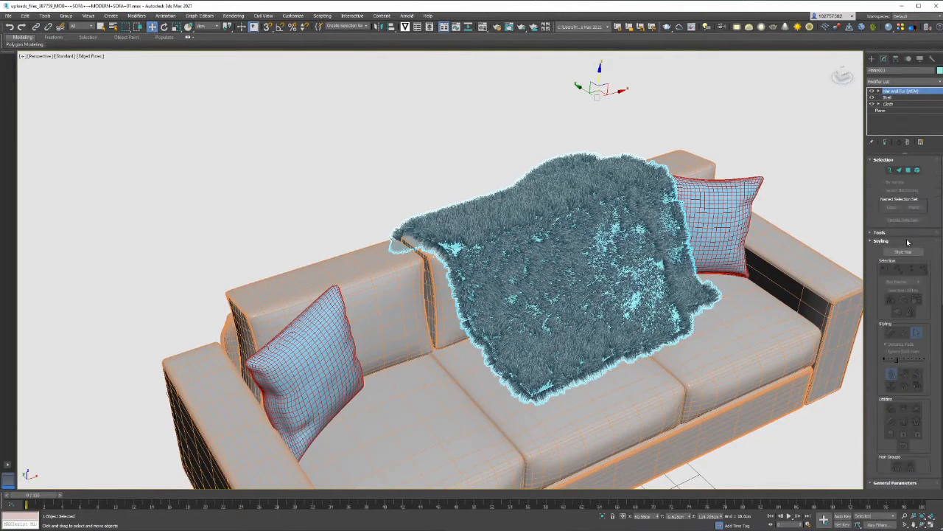
click(905, 234)
click(902, 404)
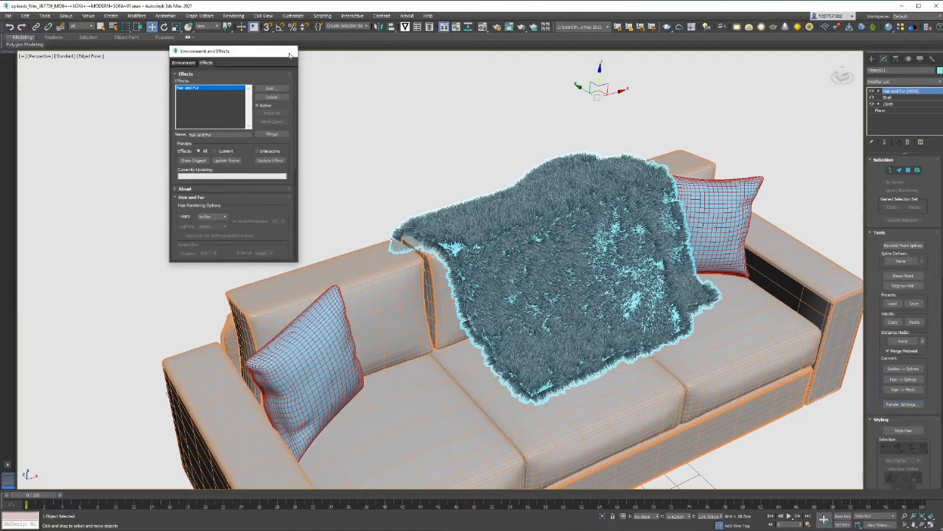
click(289, 51)
scroll(486, 162, down, 5)
alt+middle_drag(486, 162, 520, 167)
scroll(521, 167, up, 2)
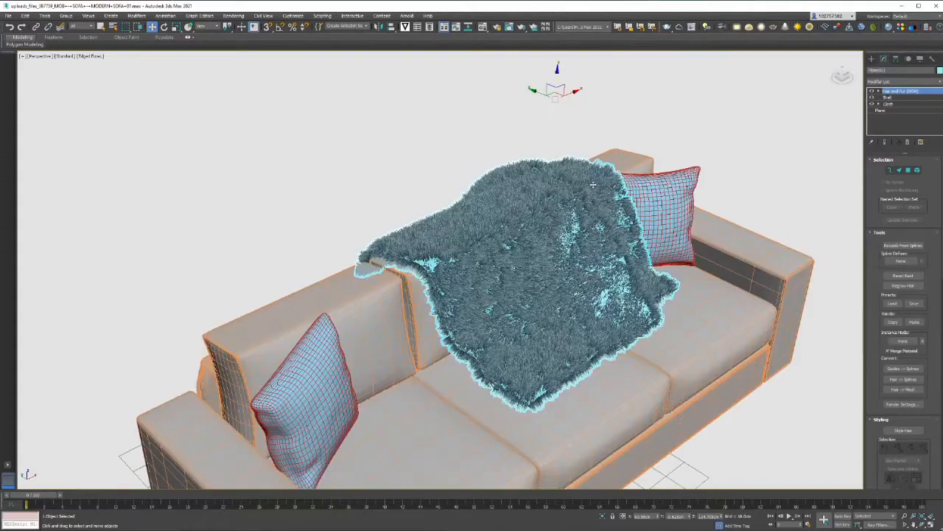
scroll(626, 153, up, 2)
scroll(630, 152, down, 2)
mouse_move(629, 152)
alt+middle_down()
mouse_move(564, 143)
mouse_move(579, 126)
mouse_move(639, 143)
mouse_move(706, 130)
mouse_move(611, 142)
mouse_move(623, 146)
alt+middle_up()
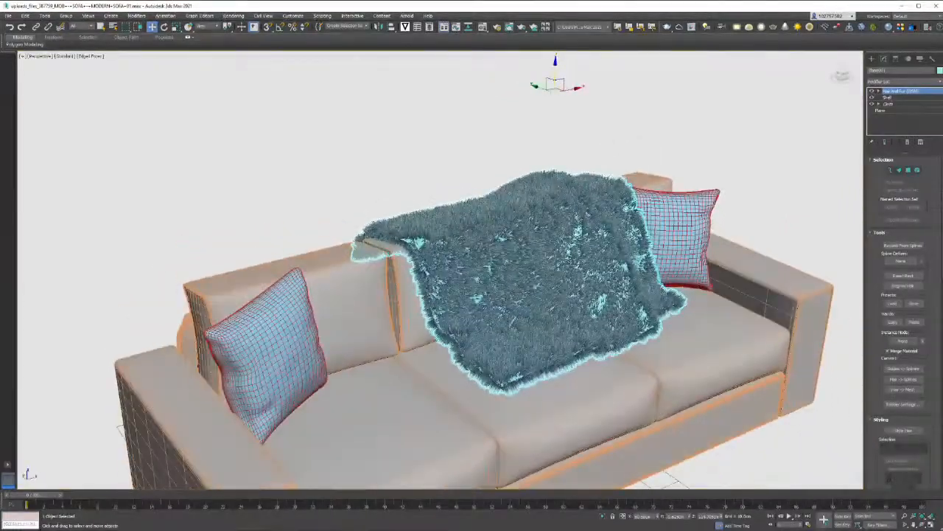